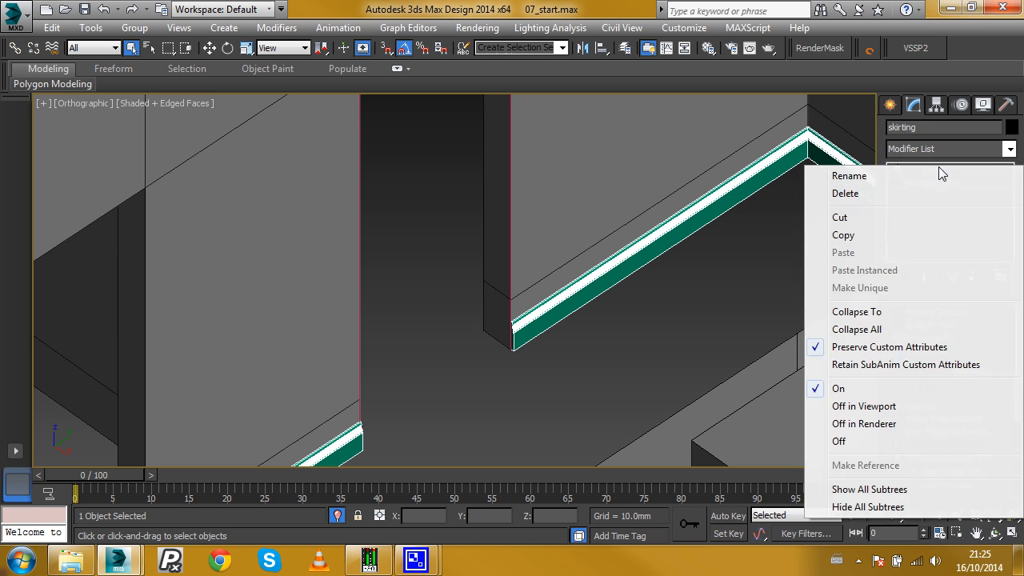
# - Copy the Sweep modifier from the skirting and paste it onto the doorway outline spline
pyautogui.click(843, 233)
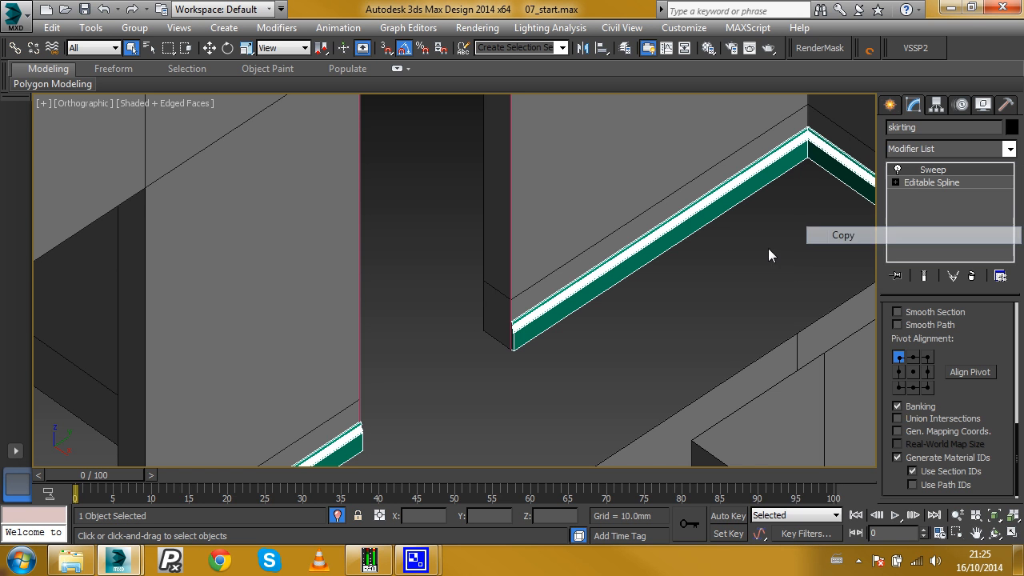
pyautogui.click(514, 314)
pyautogui.rightClick(934, 175)
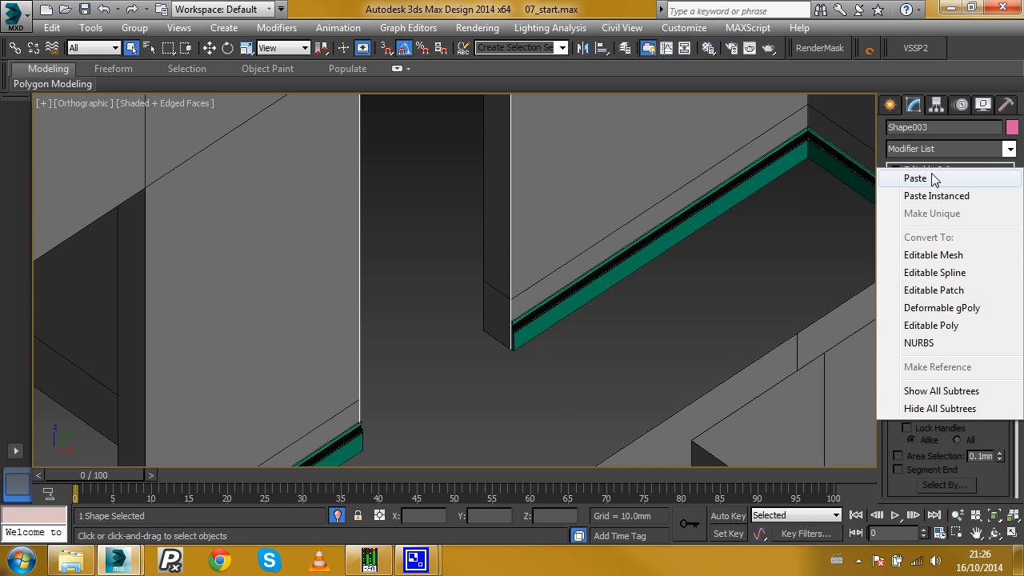
pyautogui.click(918, 178)
pyautogui.scroll(-2, 552, 272)
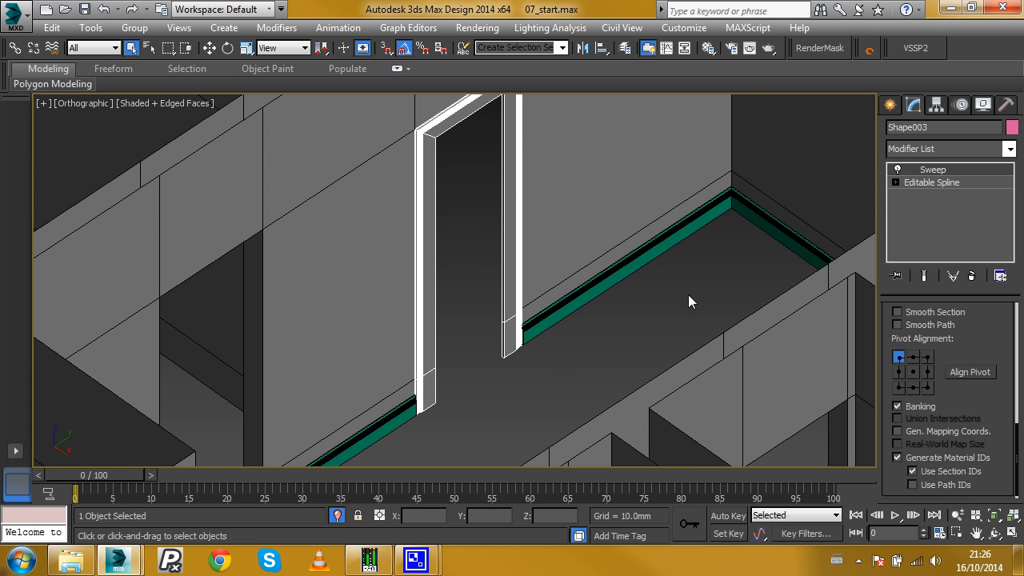
# - Set the pivot alignment of the doorway frame's Sweep to the bottom-left point
pyautogui.scroll(1, 980, 400)
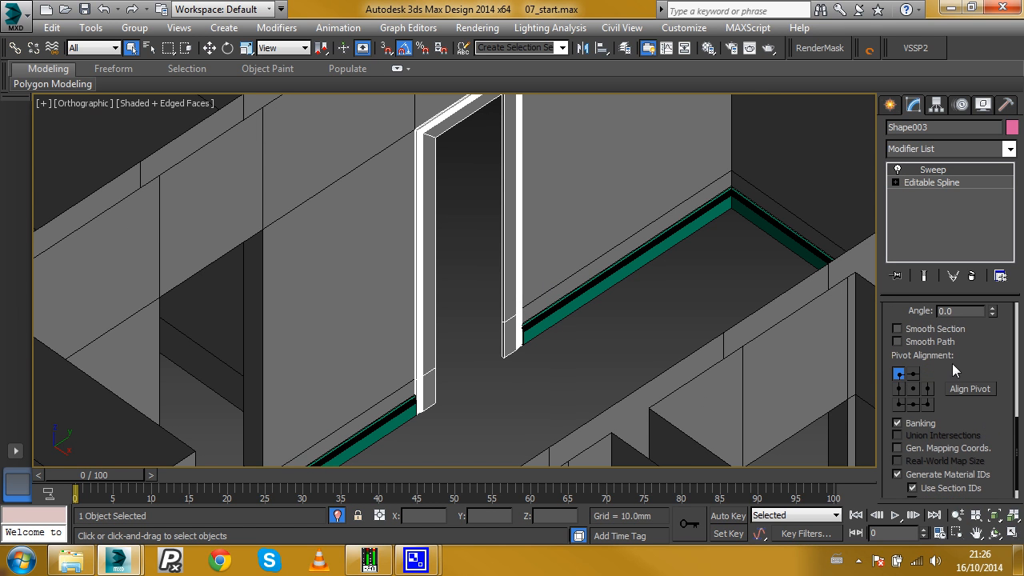
pyautogui.click(899, 407)
pyautogui.moveTo(520, 294); pyautogui.dragTo(542, 339, button='middle')
pyautogui.moveTo(624, 286); pyautogui.dragTo(611, 237, button='middle')
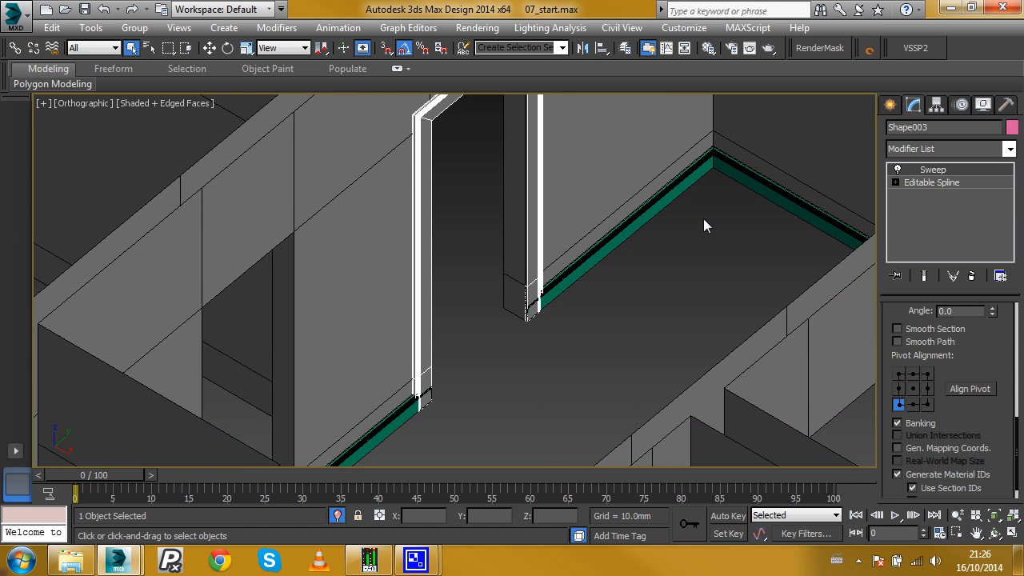
# - Add an Edit Poly modifier above the Sweep on the door frame
pyautogui.click(947, 148)
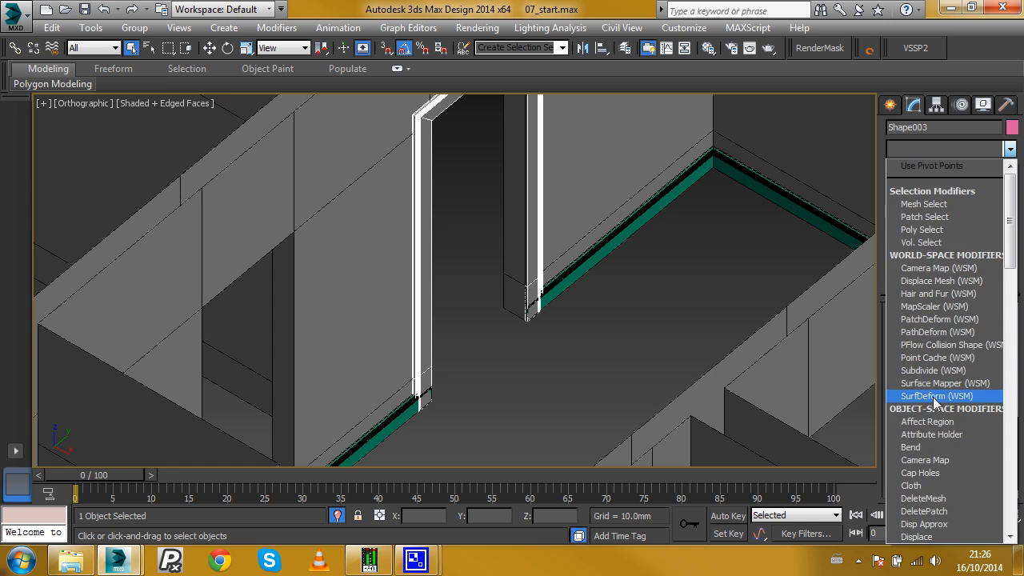
pyautogui.scroll(-1, 934, 444)
pyautogui.click(936, 510)
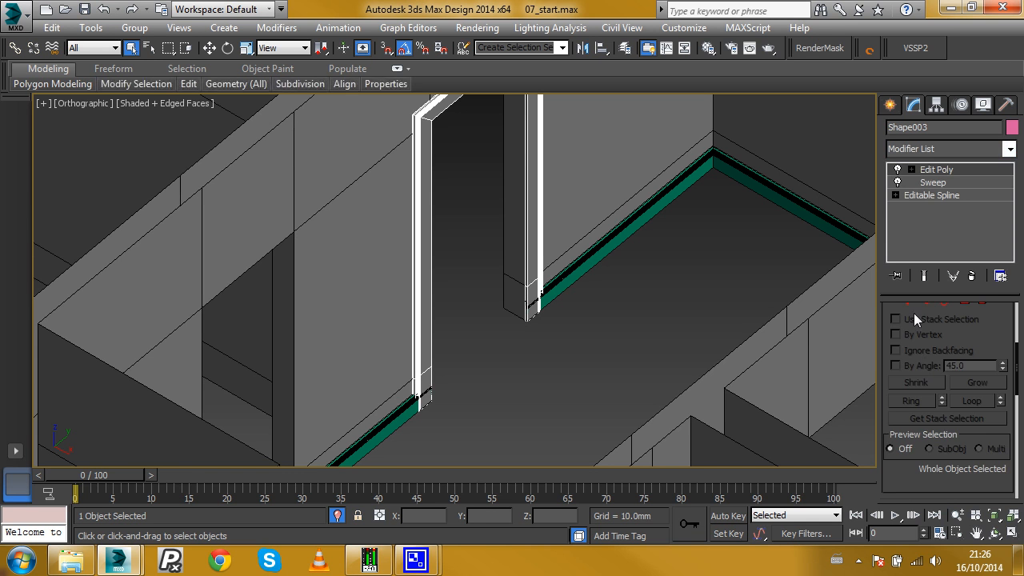
# - Select the bottom end vertices of both door frame legs and raise them, with vertex snapping, to the top of the skirting
pyautogui.moveTo(511, 297); pyautogui.dragTo(591, 355)
pyautogui.moveTo(529, 324)
pyautogui.mouseDown(button='middle')
pyautogui.moveTo(647, 279)
pyautogui.moveTo(570, 292)
pyautogui.moveTo(520, 326)
pyautogui.mouseUp(button='middle')
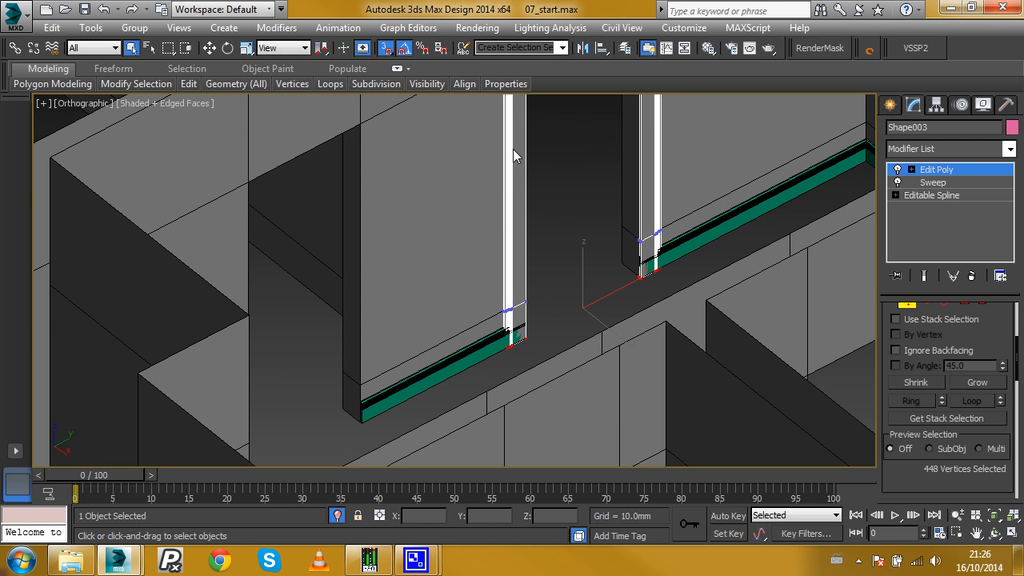
pyautogui.keyDown('alt'); pyautogui.moveTo(513, 149); pyautogui.dragTo(520, 205, button='middle'); pyautogui.keyUp('alt')
pyautogui.press('w')
pyautogui.moveTo(532, 315); pyautogui.dragTo(531, 322)
pyautogui.scroll(5, 651, 249)
pyautogui.scroll(4, 573, 284)
pyautogui.scroll(-8, 560, 269)
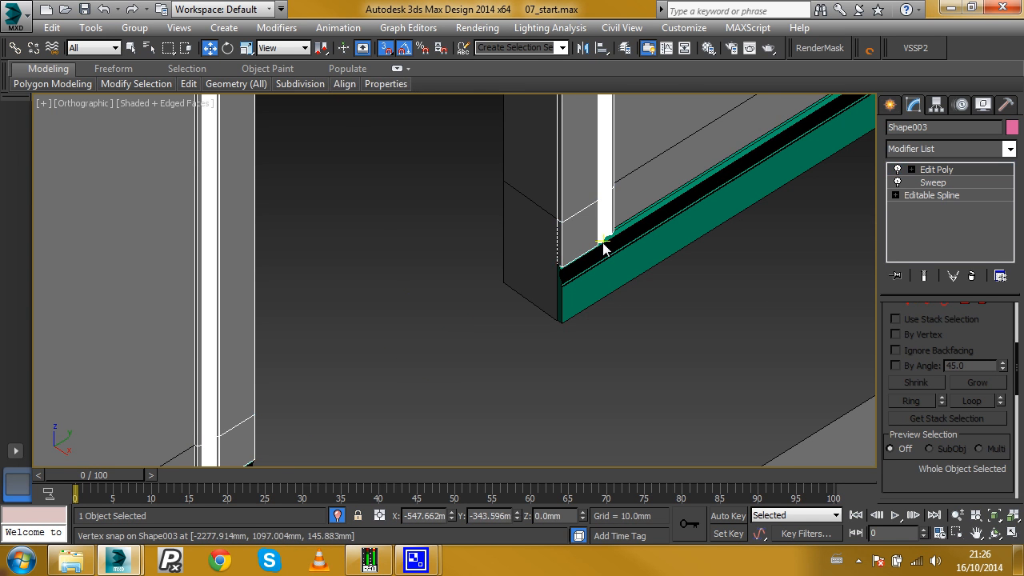
pyautogui.scroll(-2, 605, 279)
# - Select the skirting and add an Edit Poly modifier above its Sweep
pyautogui.click(607, 277)
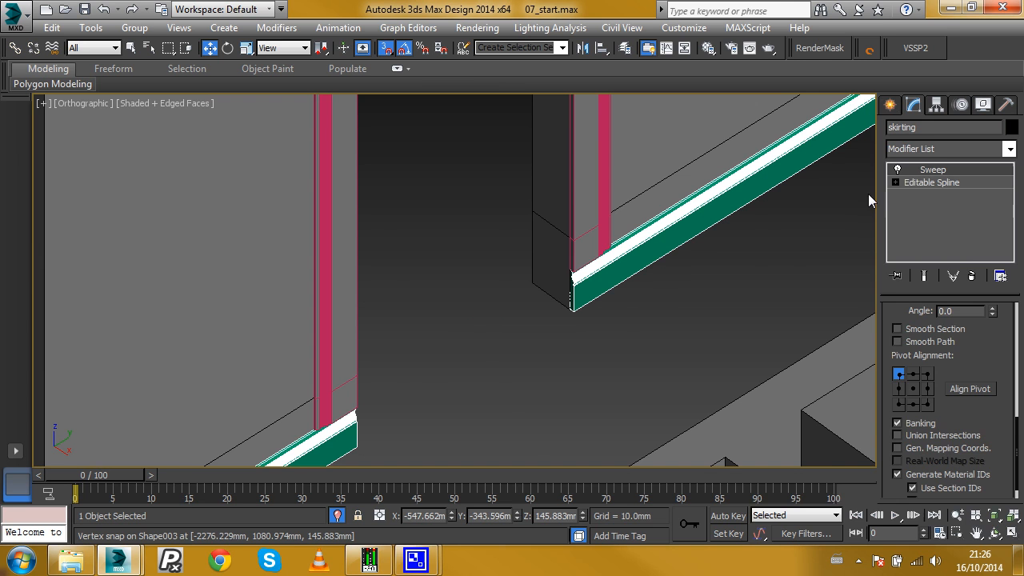
pyautogui.click(942, 152)
pyautogui.scroll(-2, 928, 479)
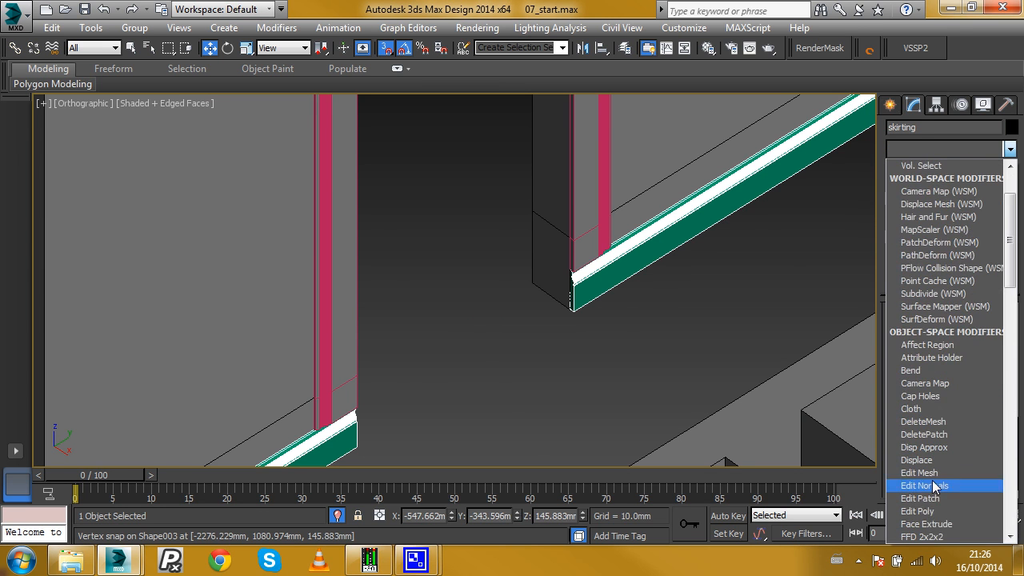
pyautogui.click(928, 513)
# - Move the skirting's end vertices on both sides of the doorway back along Y to the outer edges of the door frame
pyautogui.press('1')
pyautogui.moveTo(551, 256); pyautogui.dragTo(599, 322)
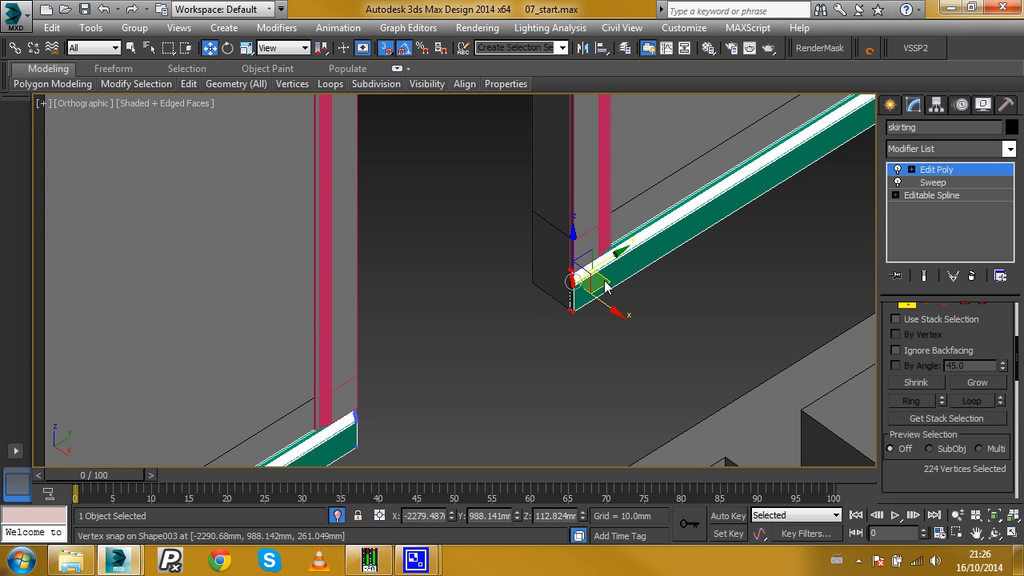
pyautogui.moveTo(608, 267); pyautogui.dragTo(617, 253)
pyautogui.moveTo(439, 345); pyautogui.dragTo(577, 232, button='middle')
pyautogui.moveTo(457, 263); pyautogui.dragTo(510, 349)
pyautogui.moveTo(532, 290); pyautogui.dragTo(449, 327)
pyautogui.scroll(-3, 512, 307)
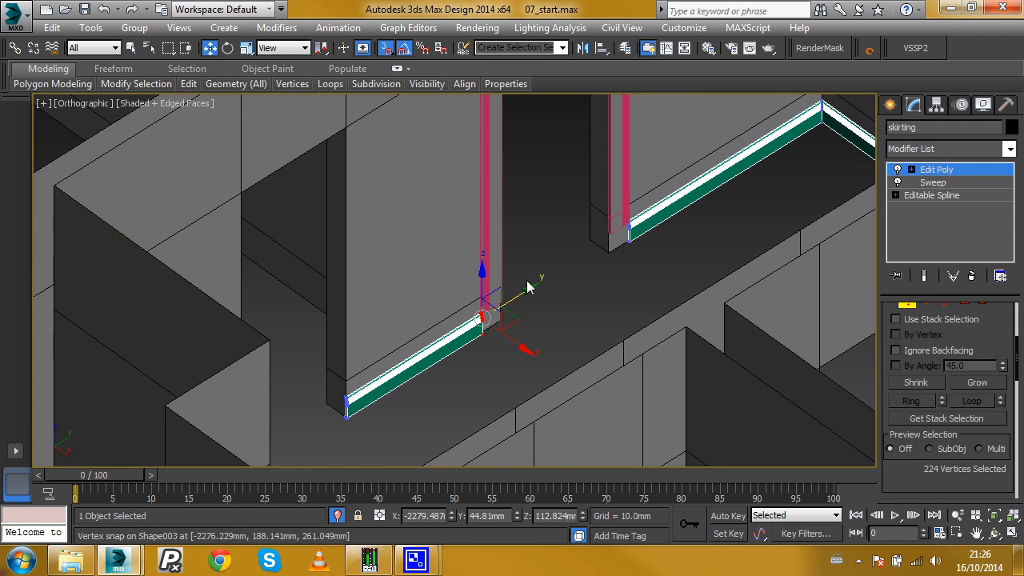
pyautogui.keyDown('alt'); pyautogui.moveTo(529, 285); pyautogui.dragTo(536, 289, button='middle'); pyautogui.keyUp('alt')
pyautogui.click(937, 169)
# - Center the door frame's pivot to the object and move the frame outward along X to about -2270.4 mm
pyautogui.moveTo(586, 177); pyautogui.dragTo(601, 313, button='middle')
pyautogui.click(622, 256)
pyautogui.moveTo(533, 303); pyautogui.dragTo(538, 261, button='middle')
pyautogui.click(936, 105)
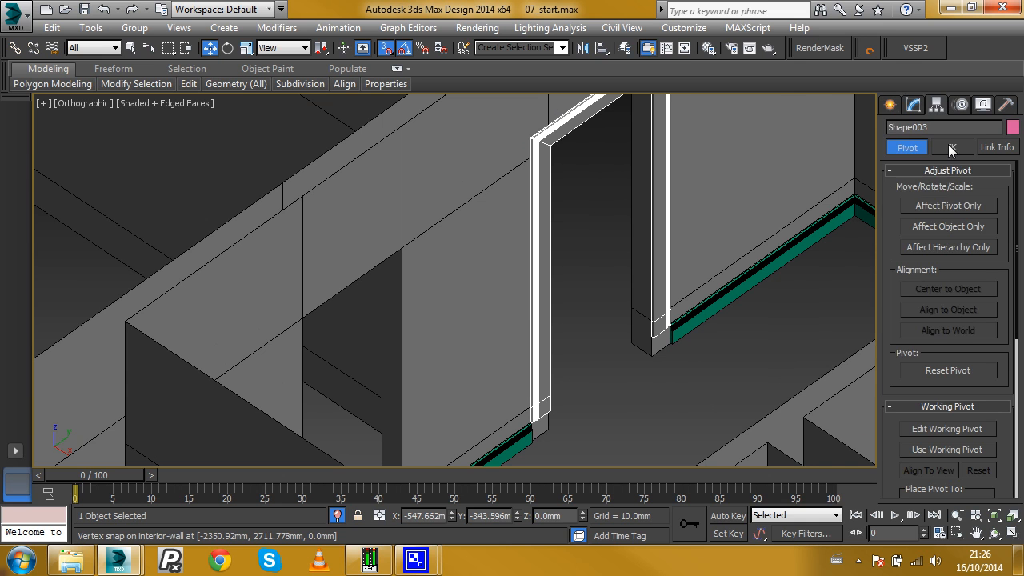
pyautogui.click(949, 206)
pyautogui.click(950, 288)
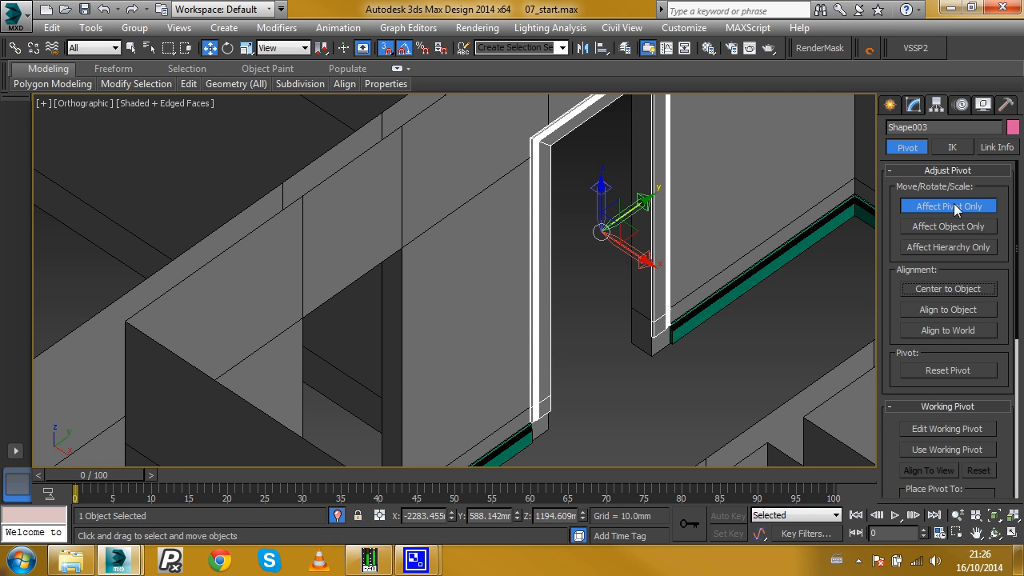
pyautogui.click(953, 205)
pyautogui.moveTo(625, 252)
pyautogui.mouseDown()
pyautogui.moveTo(640, 263)
pyautogui.moveTo(629, 267)
pyautogui.mouseUp()
# - In the Top view, select the back-edge vertices at both ends of the frame and move them along X against the wall using 2.5D snapping
pyautogui.press('t')
pyautogui.press('z')
pyautogui.scroll(3, 448, 131)
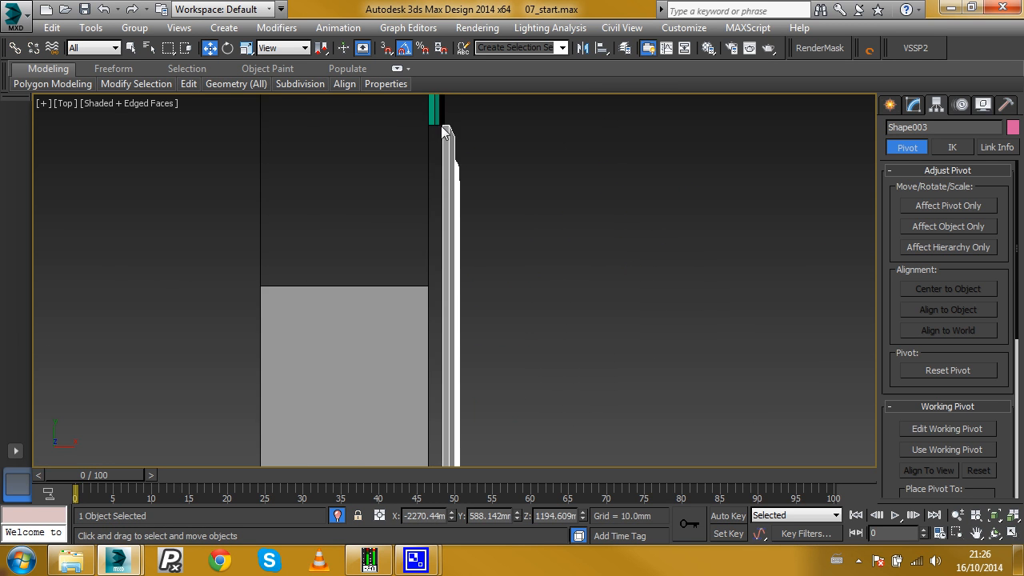
pyautogui.click(913, 104)
pyautogui.click(907, 306)
pyautogui.scroll(2, 430, 128)
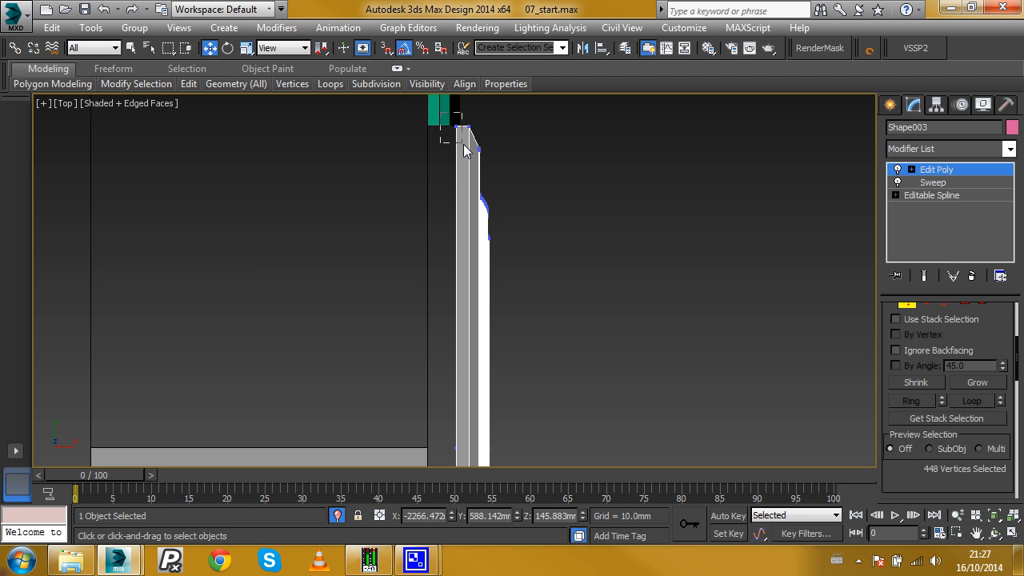
pyautogui.moveTo(463, 144); pyautogui.dragTo(464, 145)
pyautogui.scroll(-2, 460, 227)
pyautogui.moveTo(452, 322); pyautogui.dragTo(465, 200, button='middle')
pyautogui.keyDown('ctrl'); pyautogui.moveTo(465, 200); pyautogui.dragTo(478, 227); pyautogui.keyUp('ctrl')
pyautogui.scroll(-3, 472, 296)
pyautogui.moveTo(471, 380); pyautogui.dragTo(492, 184, button='middle')
pyautogui.scroll(2, 483, 370)
pyautogui.moveTo(483, 409); pyautogui.dragTo(487, 304, button='middle')
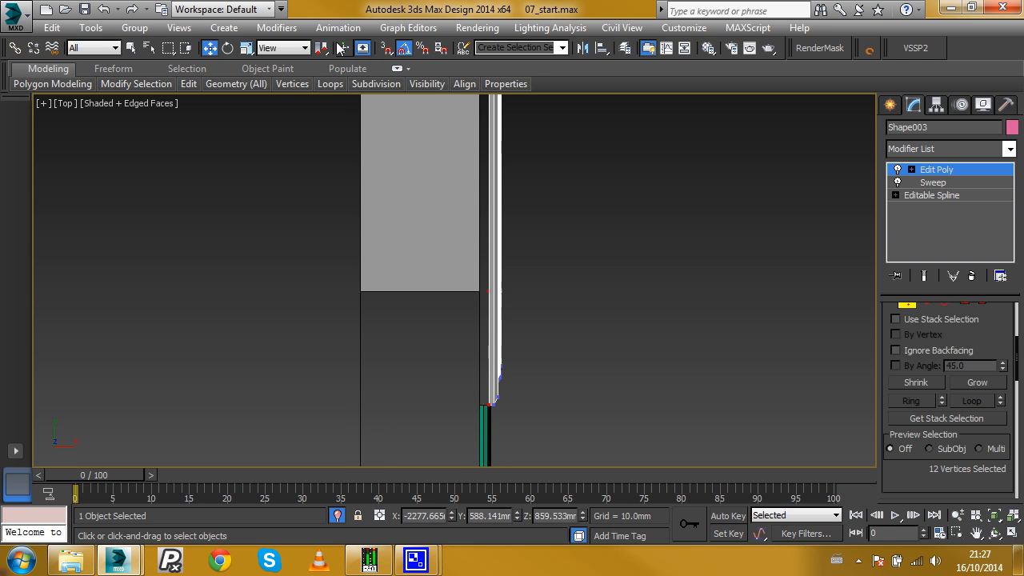
pyautogui.moveTo(387, 51); pyautogui.dragTo(388, 85)
pyautogui.scroll(-1, 497, 214)
pyautogui.moveTo(499, 214); pyautogui.dragTo(492, 302, button='middle')
pyautogui.moveTo(524, 132); pyautogui.dragTo(526, 221, button='middle')
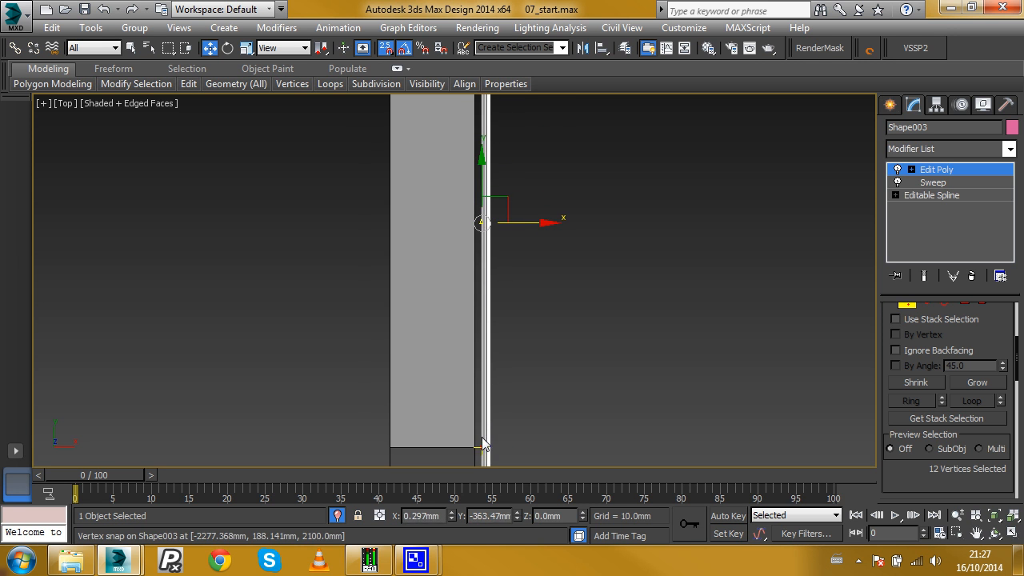
pyautogui.keyDown('alt'); pyautogui.moveTo(548, 351); pyautogui.dragTo(517, 249, button='middle'); pyautogui.keyUp('alt')
pyautogui.click(930, 169)
# - Turn snapping off, select the five flat front polygons around the frame's legs and head, and inset them by 20.673 mm
pyautogui.moveTo(543, 301); pyautogui.dragTo(550, 233, button='middle')
pyautogui.press('s')
pyautogui.moveTo(547, 297); pyautogui.dragTo(537, 372, button='middle')
pyautogui.scroll(2, 988, 334)
pyautogui.click(964, 352)
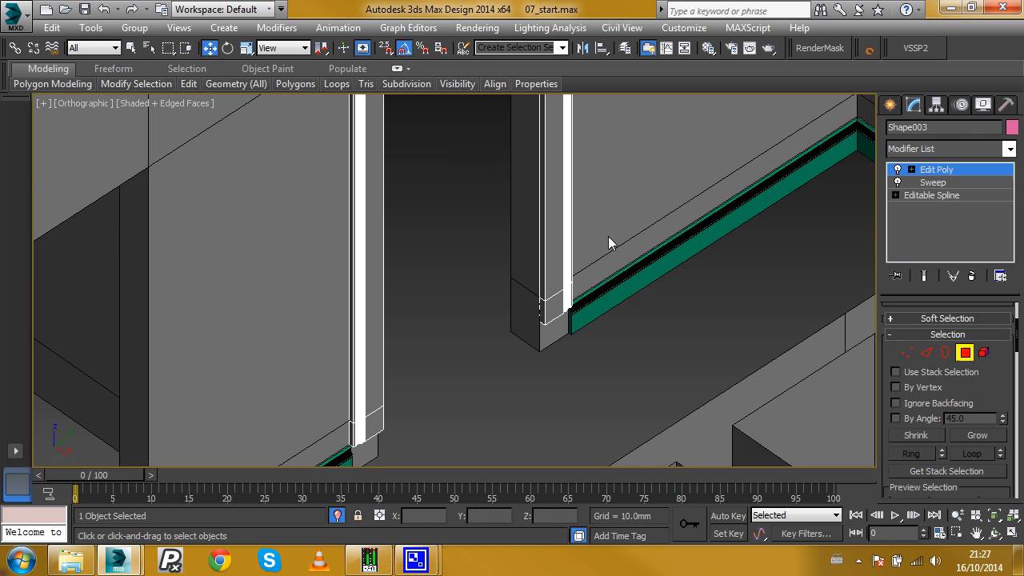
pyautogui.moveTo(651, 263); pyautogui.dragTo(569, 313, button='middle')
pyautogui.click(551, 324)
pyautogui.keyDown('ctrl'); pyautogui.click(555, 362); pyautogui.keyUp('ctrl')
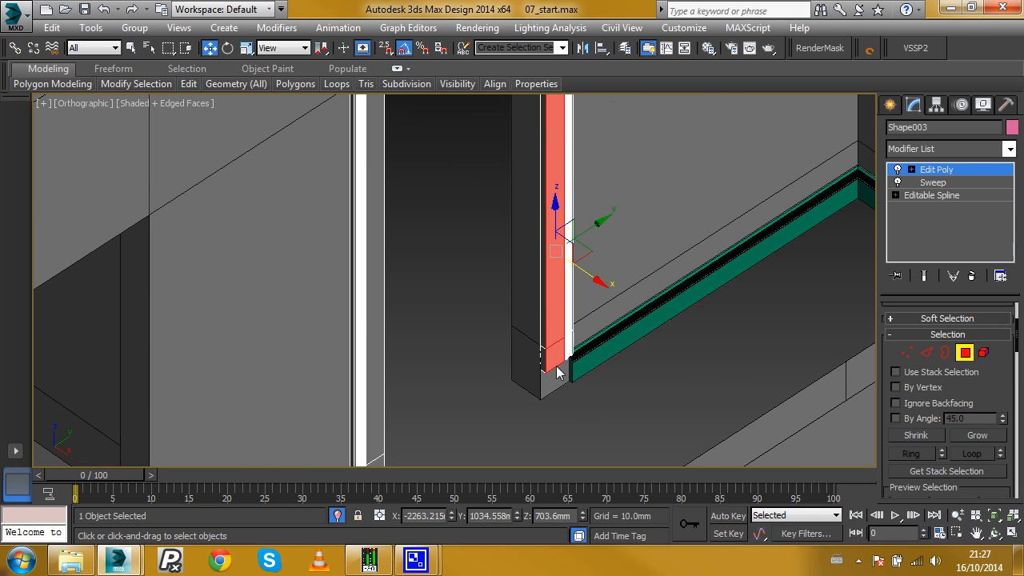
pyautogui.scroll(-2, 531, 240)
pyautogui.moveTo(487, 111); pyautogui.dragTo(497, 167, button='middle')
pyautogui.keyDown('ctrl'); pyautogui.click(470, 156); pyautogui.keyUp('ctrl')
pyautogui.keyDown('ctrl'); pyautogui.click(433, 220); pyautogui.keyUp('ctrl')
pyautogui.scroll(4, 451, 363)
pyautogui.keyDown('ctrl'); pyautogui.click(480, 260); pyautogui.keyUp('ctrl')
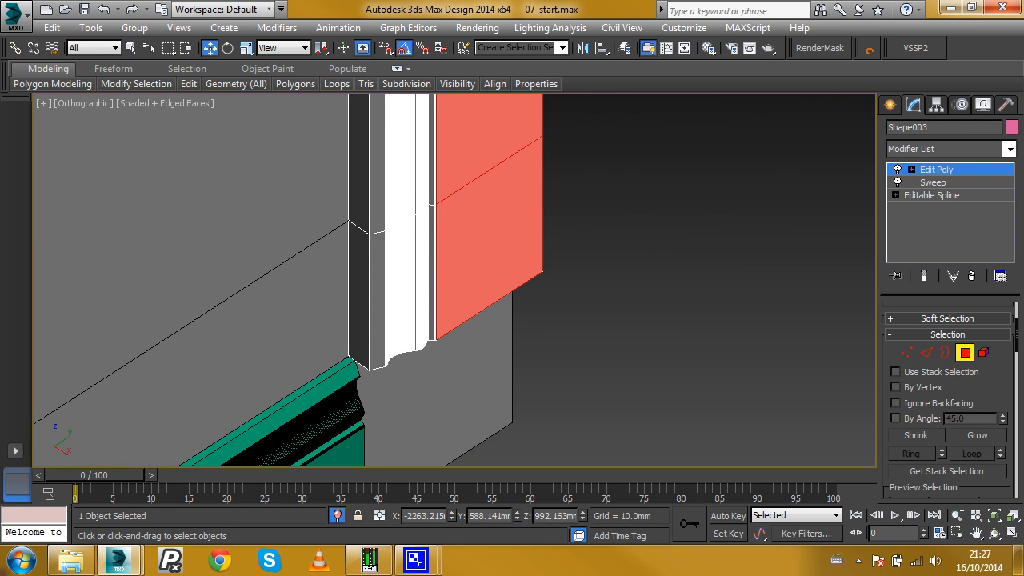
pyautogui.scroll(-10, 971, 421)
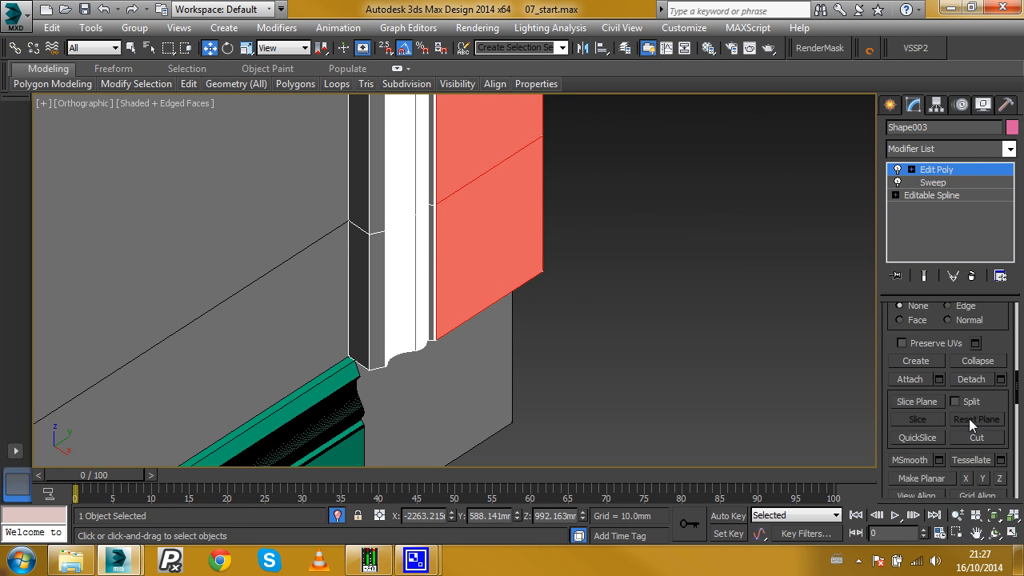
pyautogui.scroll(-3, 960, 395)
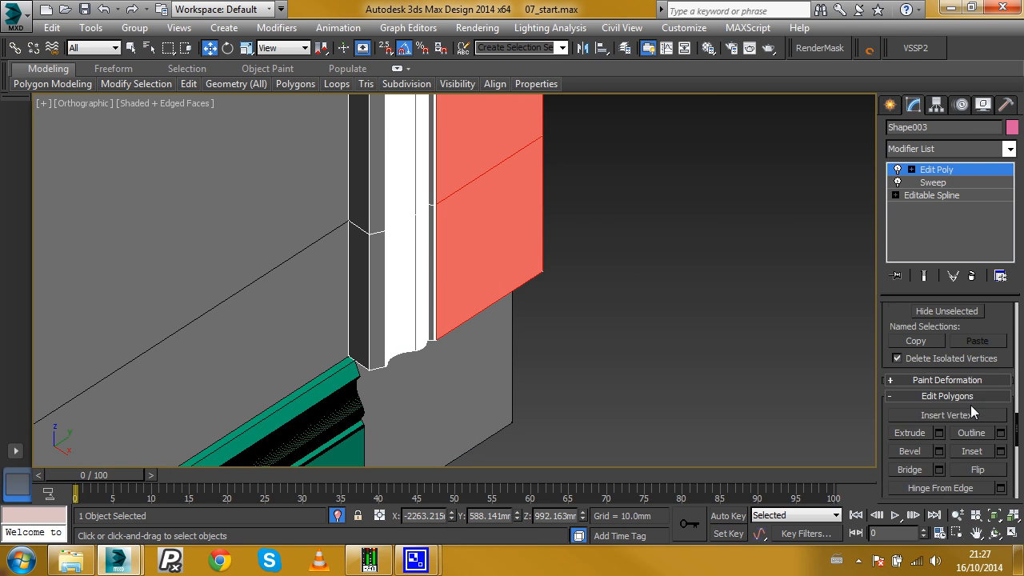
pyautogui.click(1000, 451)
pyautogui.moveTo(465, 311); pyautogui.dragTo(468, 276)
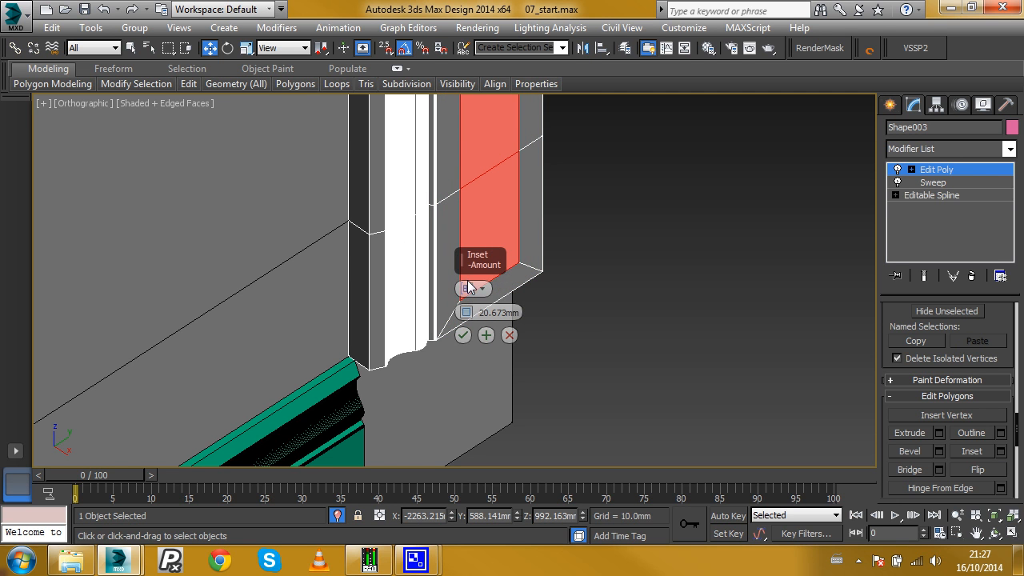
pyautogui.click(463, 335)
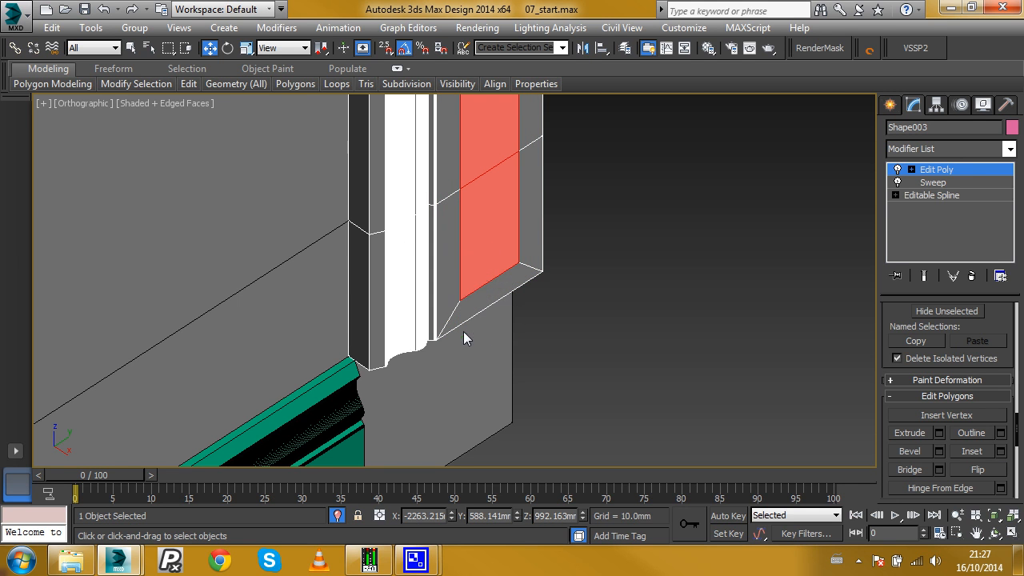
# - Extrude the selected frame polygons by -6.051 mm and inset the recessed faces by 2.017 mm
pyautogui.click(939, 432)
pyautogui.moveTo(466, 312); pyautogui.dragTo(471, 323)
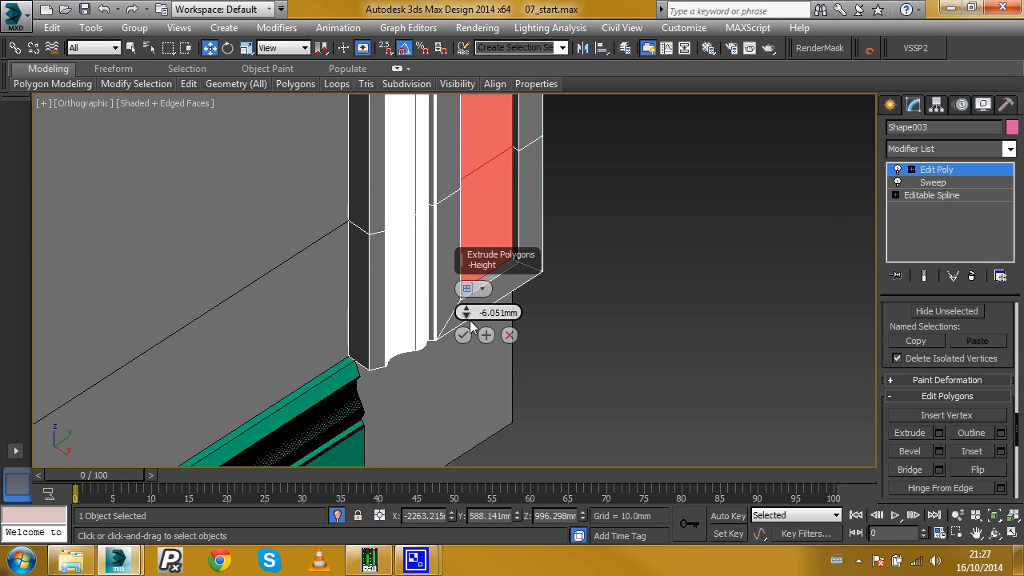
pyautogui.click(464, 334)
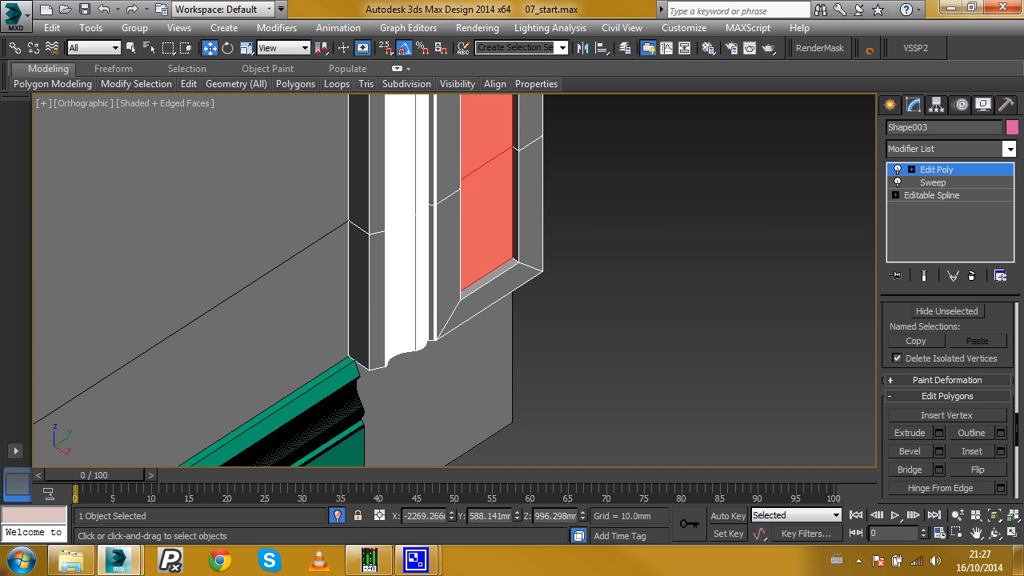
pyautogui.click(1001, 453)
pyautogui.moveTo(466, 312); pyautogui.dragTo(489, 338)
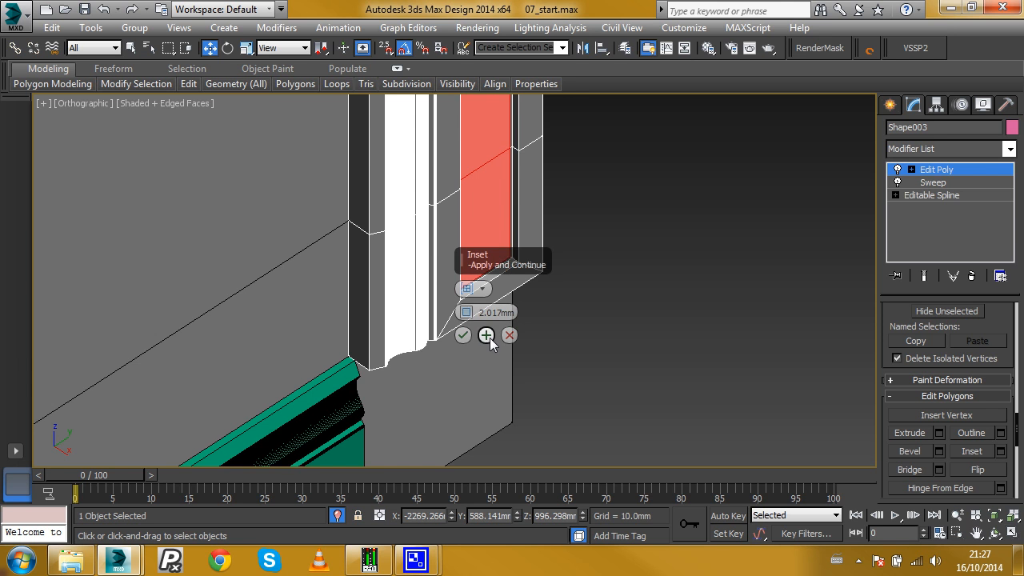
pyautogui.click(463, 335)
# - Extrude the inset frame polygons outward by 30.253 mm
pyautogui.click(941, 432)
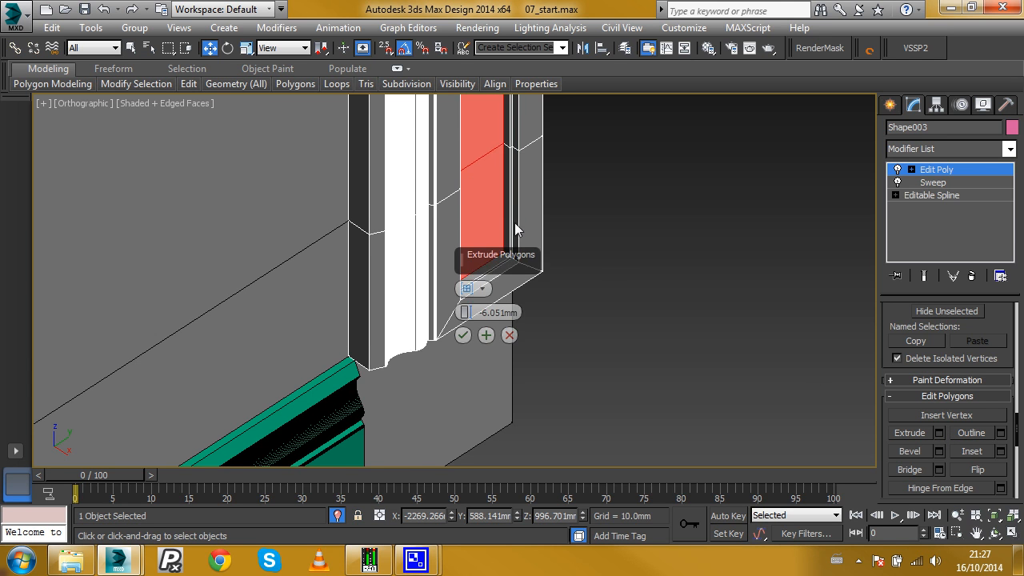
pyautogui.moveTo(466, 312); pyautogui.dragTo(470, 251)
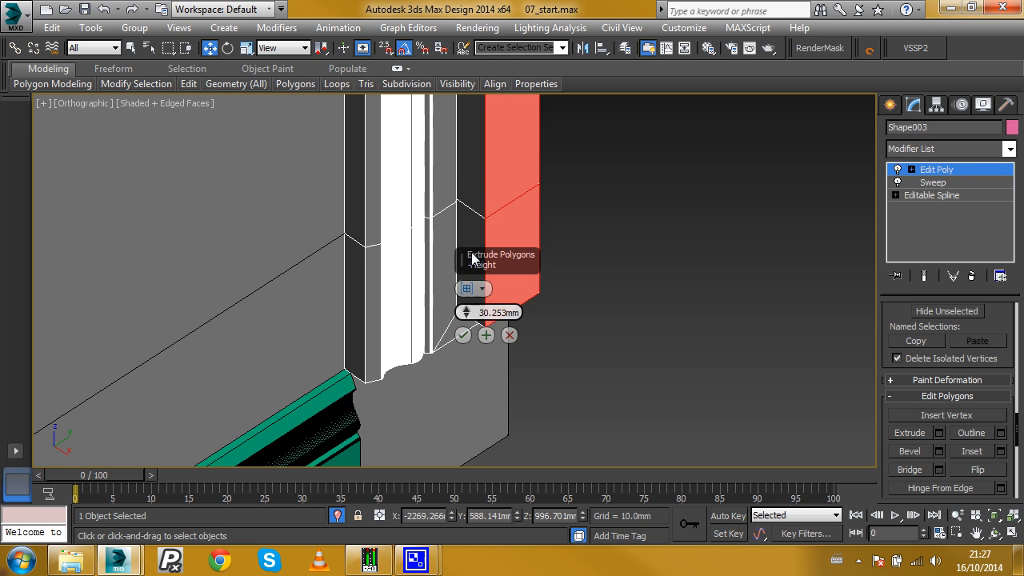
pyautogui.click(462, 335)
pyautogui.scroll(-3, 538, 264)
pyautogui.moveTo(539, 258); pyautogui.dragTo(545, 301, button='middle')
pyautogui.scroll(-5, 545, 290)
pyautogui.moveTo(552, 241); pyautogui.dragTo(542, 309, button='middle')
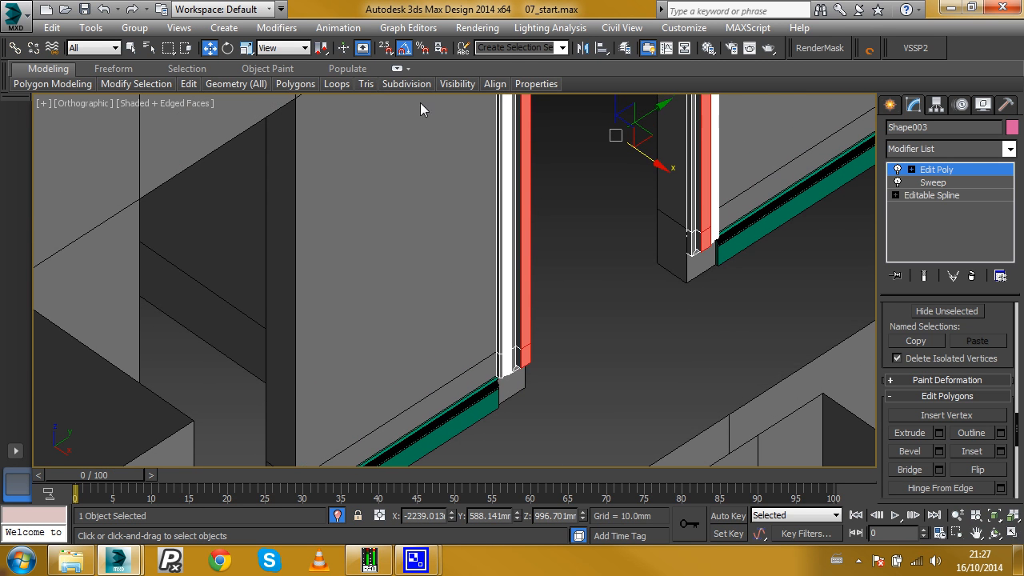
# - Switch to 3D snapping and move the extruded polygons along X until they are flush with the surrounding frame face
pyautogui.moveTo(382, 50); pyautogui.dragTo(385, 93)
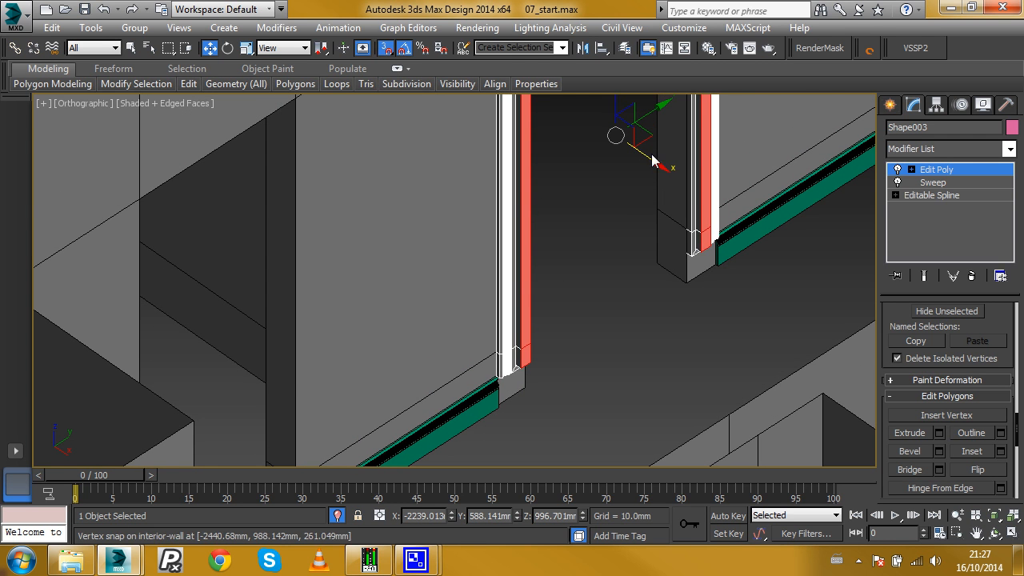
pyautogui.moveTo(652, 166); pyautogui.dragTo(692, 264)
pyautogui.scroll(6, 536, 360)
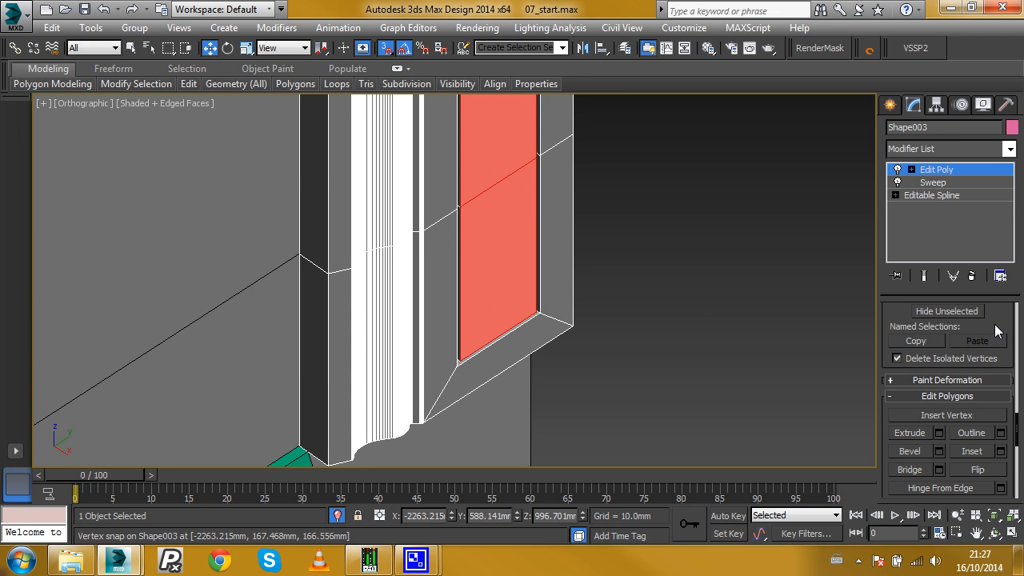
pyautogui.scroll(10, 996, 332)
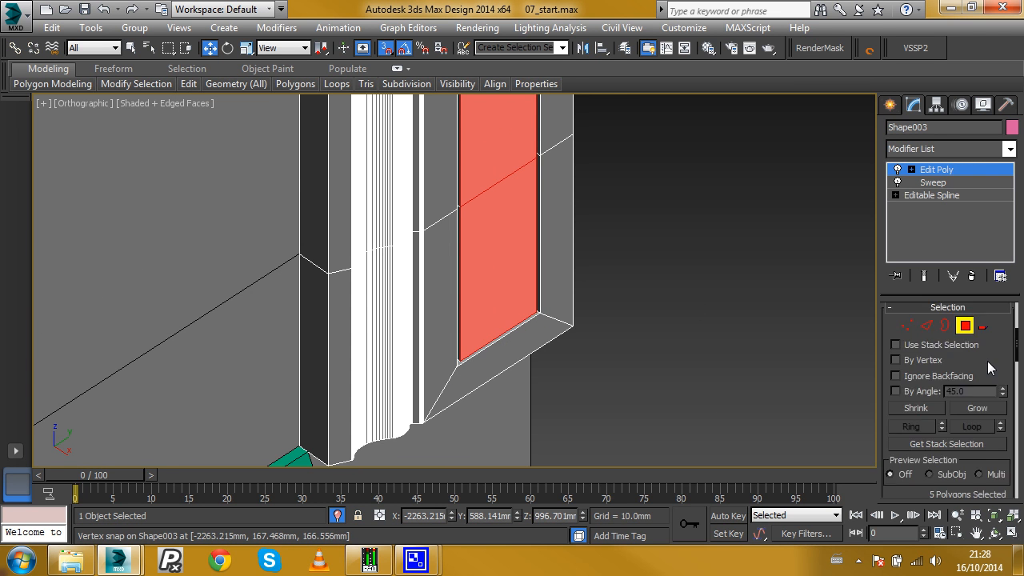
# - Convert the selected panel polygons on the frame to edges and chamfer these border edges by a fraction of a millimetre
pyautogui.scroll(3, 990, 367)
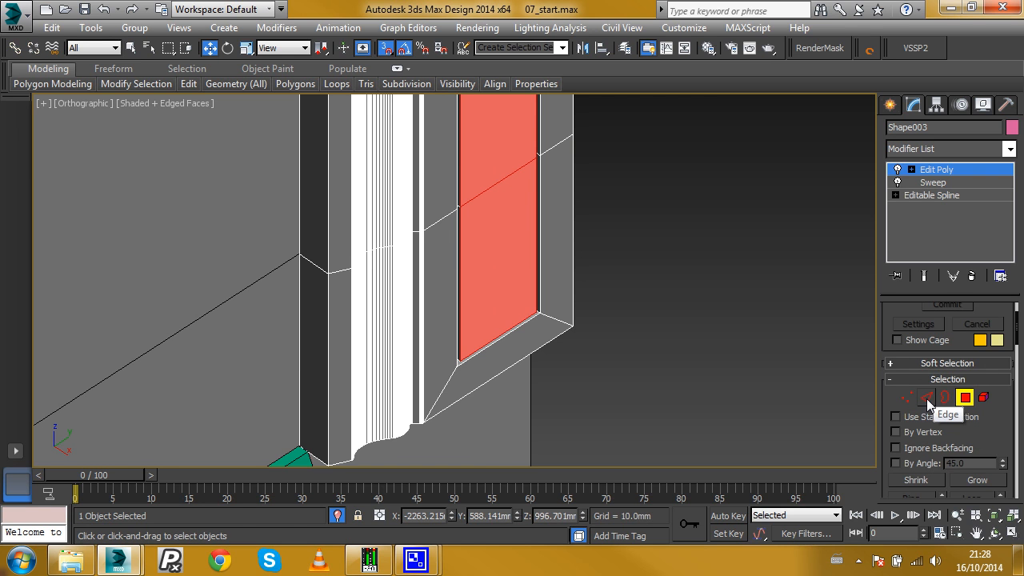
pyautogui.click(927, 400)
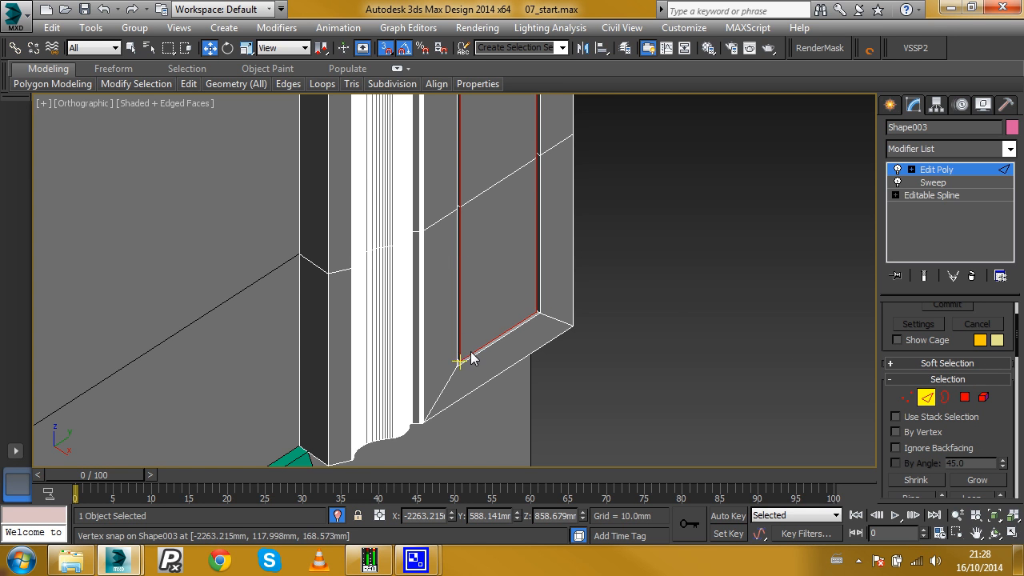
pyautogui.scroll(-5, 1006, 444)
pyautogui.click(940, 416)
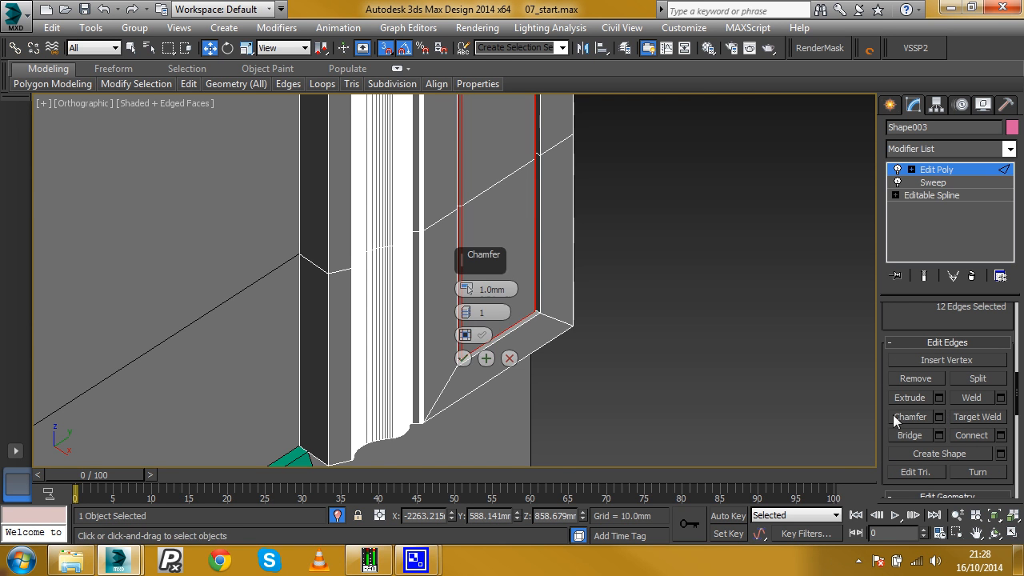
pyautogui.scroll(3, 444, 365)
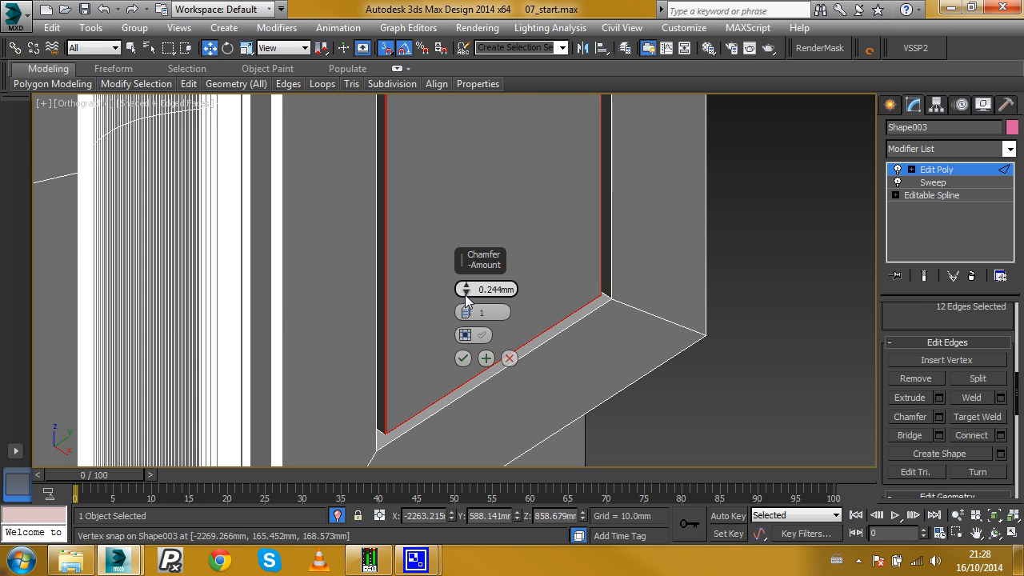
pyautogui.click(463, 358)
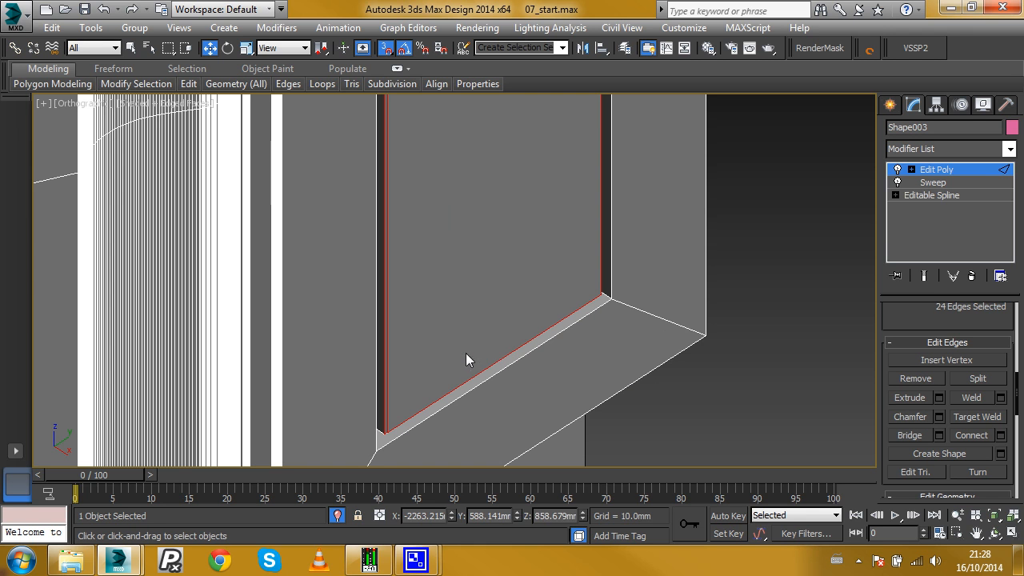
# - Select the outer edge loop of the groove around the frame panel, chamfer it by 0.37 mm, and leave edge editing
pyautogui.click(543, 356)
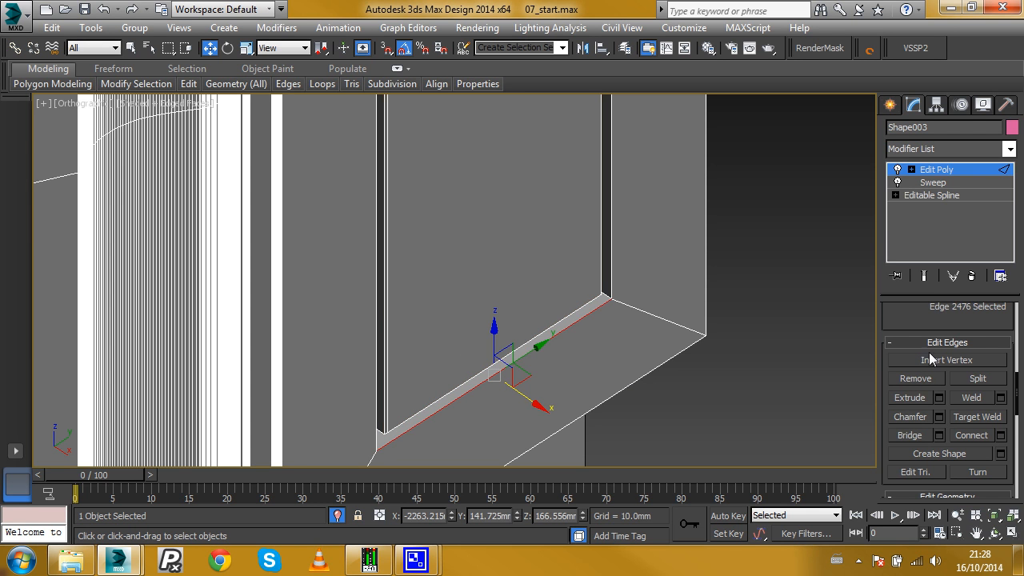
pyautogui.moveTo(926, 325); pyautogui.dragTo(925, 434)
pyautogui.click(963, 347)
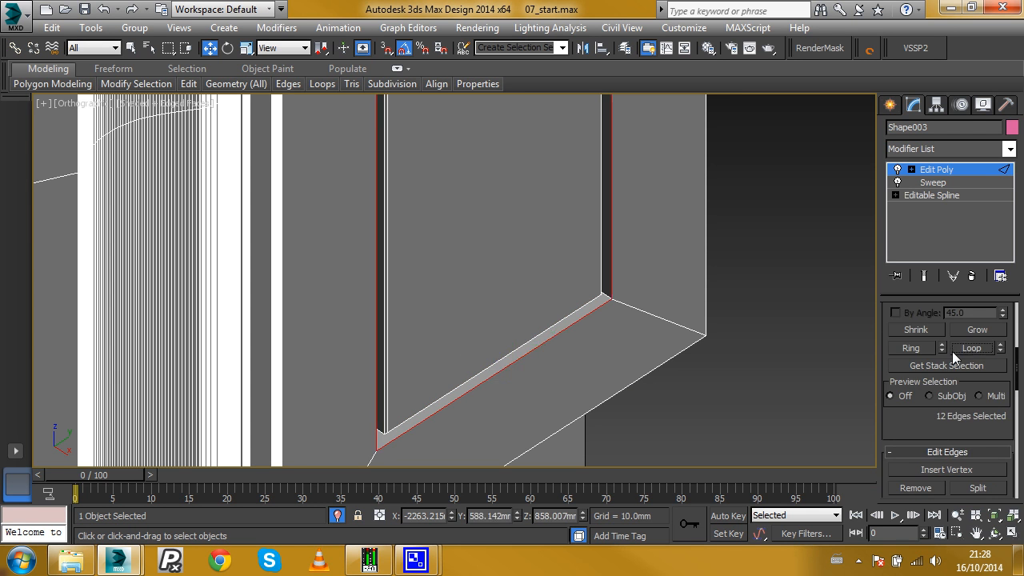
pyautogui.scroll(-3, 926, 438)
pyautogui.click(939, 447)
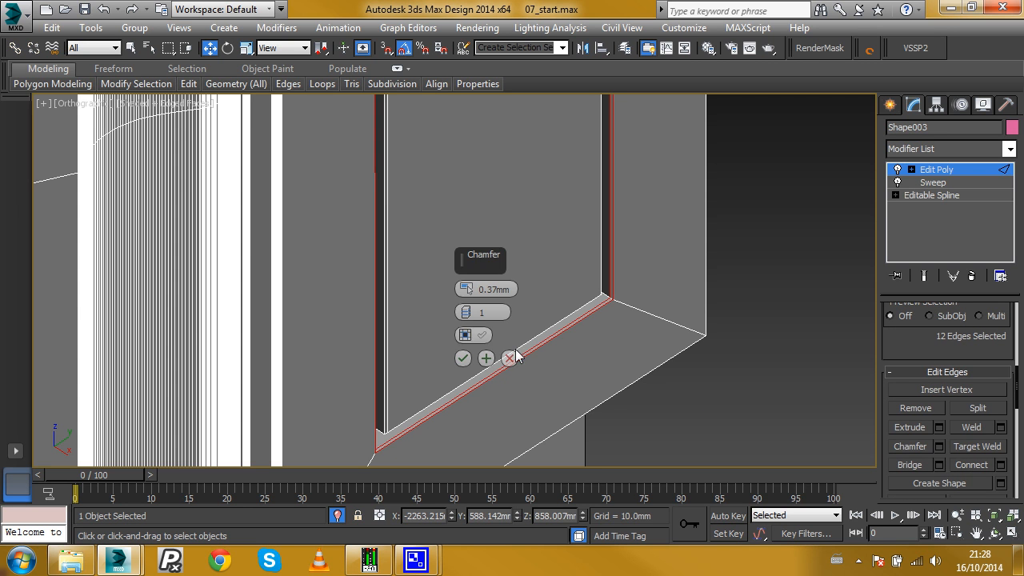
pyautogui.click(461, 358)
pyautogui.click(950, 170)
# - Deselect the frame and examine how its lower ends meet the wall and skirting, with and without edged faces
pyautogui.click(815, 252)
pyautogui.press('F4')
pyautogui.scroll(-8, 686, 267)
pyautogui.scroll(-3, 704, 216)
pyautogui.moveTo(704, 216); pyautogui.dragTo(582, 314, button='middle')
pyautogui.moveTo(628, 256); pyautogui.dragTo(483, 352, button='middle')
pyautogui.moveTo(676, 228); pyautogui.dragTo(648, 282, button='middle')
pyautogui.scroll(-3, 647, 282)
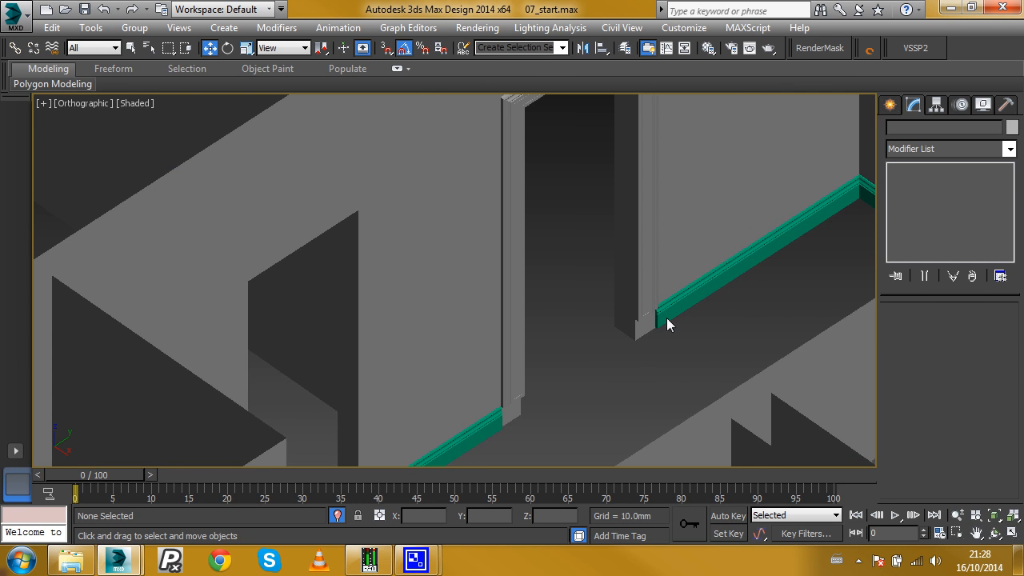
pyautogui.scroll(5, 648, 312)
pyautogui.press('F4')
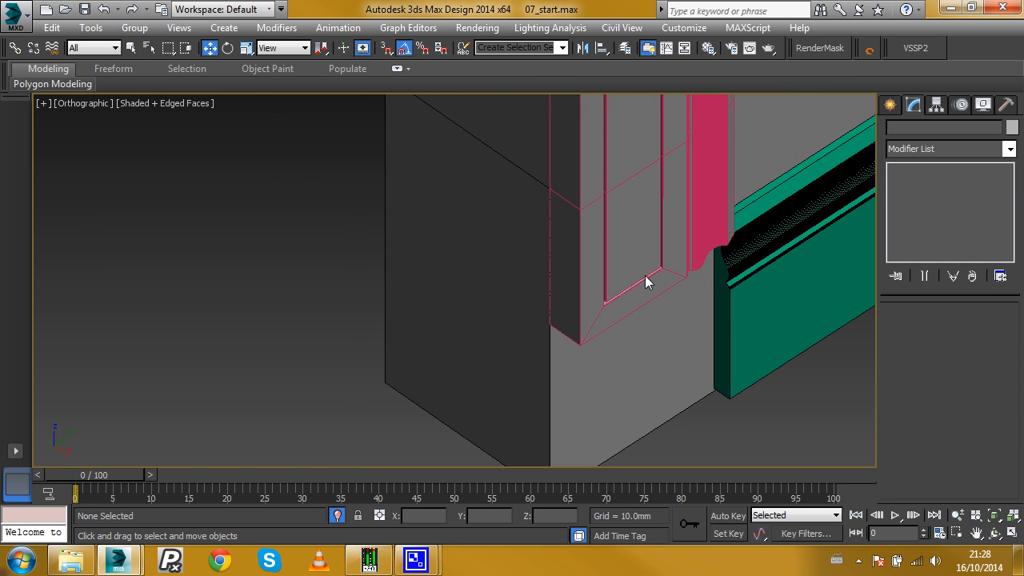
pyautogui.scroll(-1, 644, 277)
pyautogui.scroll(-2, 643, 280)
# - Create a box in the top view at the frame's lower end, about 138 mm long, 43 mm wide and 80 mm high
pyautogui.press('t')
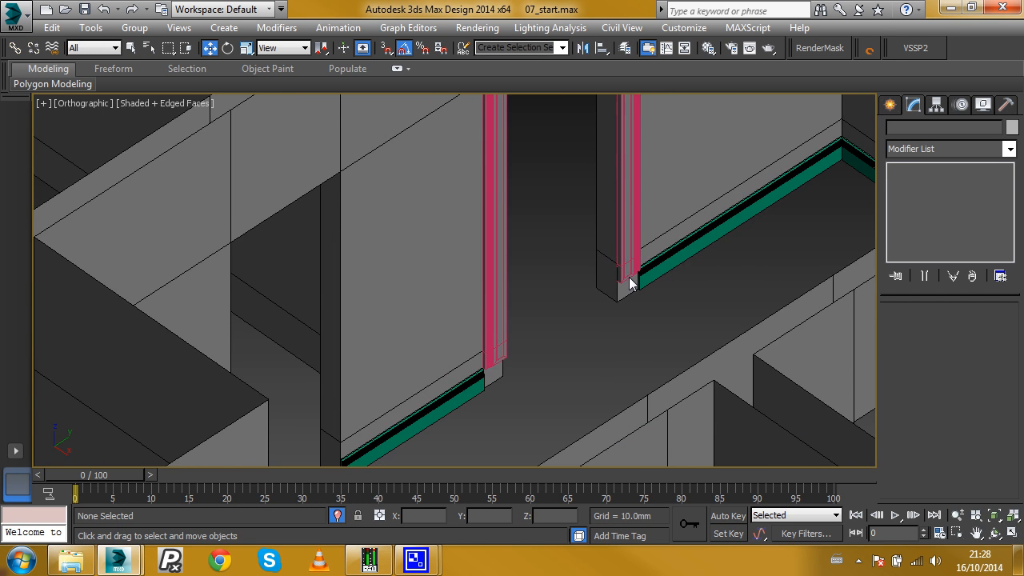
pyautogui.press('z')
pyautogui.scroll(6, 407, 256)
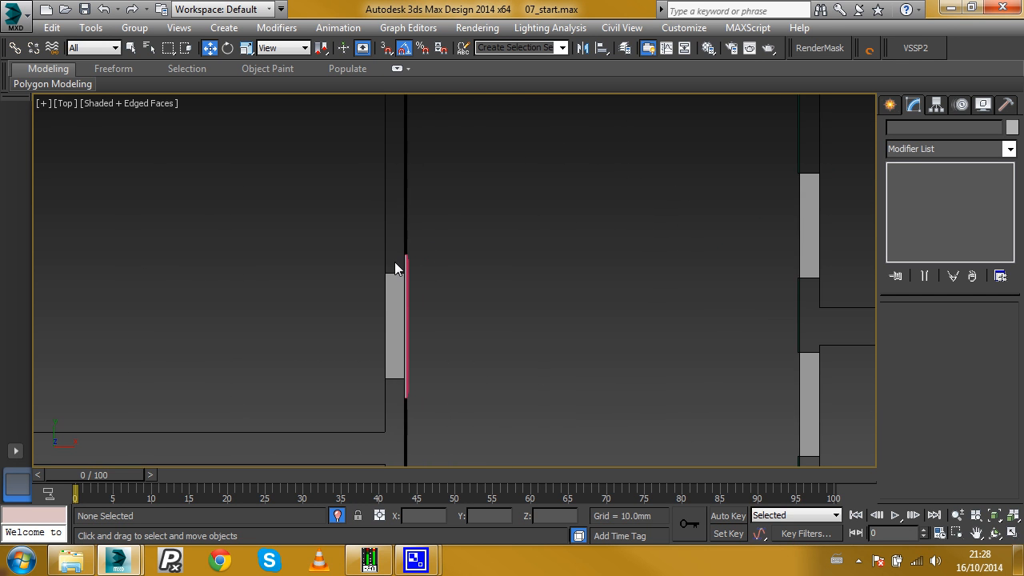
pyautogui.click(890, 105)
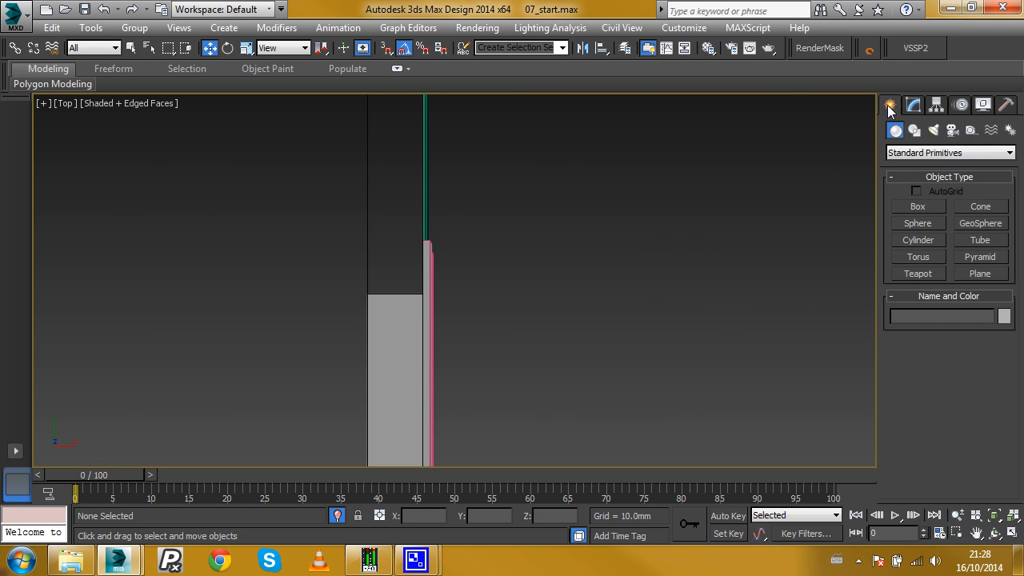
pyautogui.click(920, 206)
pyautogui.moveTo(428, 248); pyautogui.dragTo(443, 298)
pyautogui.keyDown('alt'); pyautogui.moveTo(499, 263); pyautogui.dragTo(441, 258, button='middle'); pyautogui.keyUp('alt')
pyautogui.scroll(6, 452, 264)
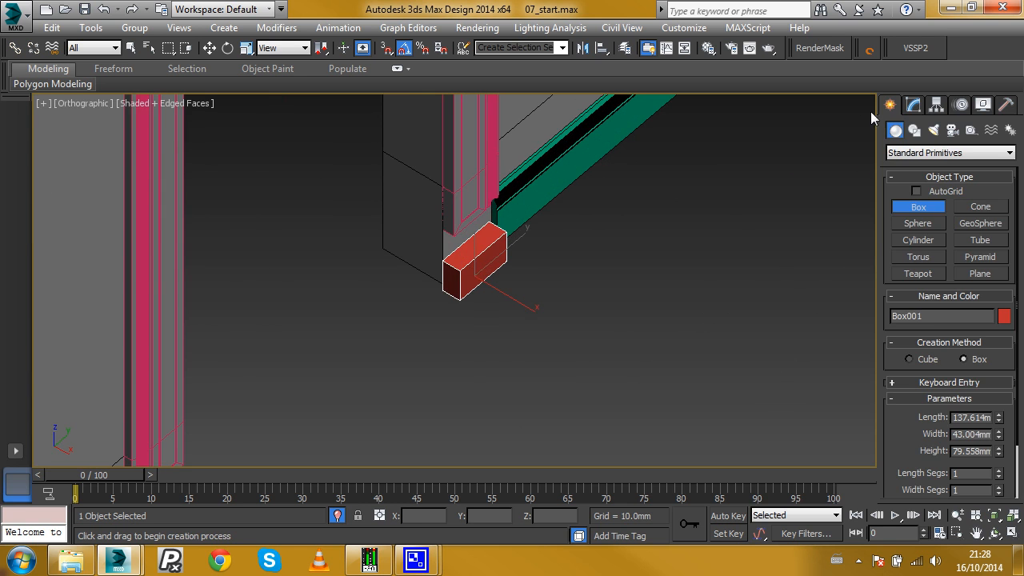
# - Add an Edit Poly modifier to the box and switch to polygon level
pyautogui.click(915, 108)
pyautogui.click(1007, 150)
pyautogui.scroll(-3, 932, 444)
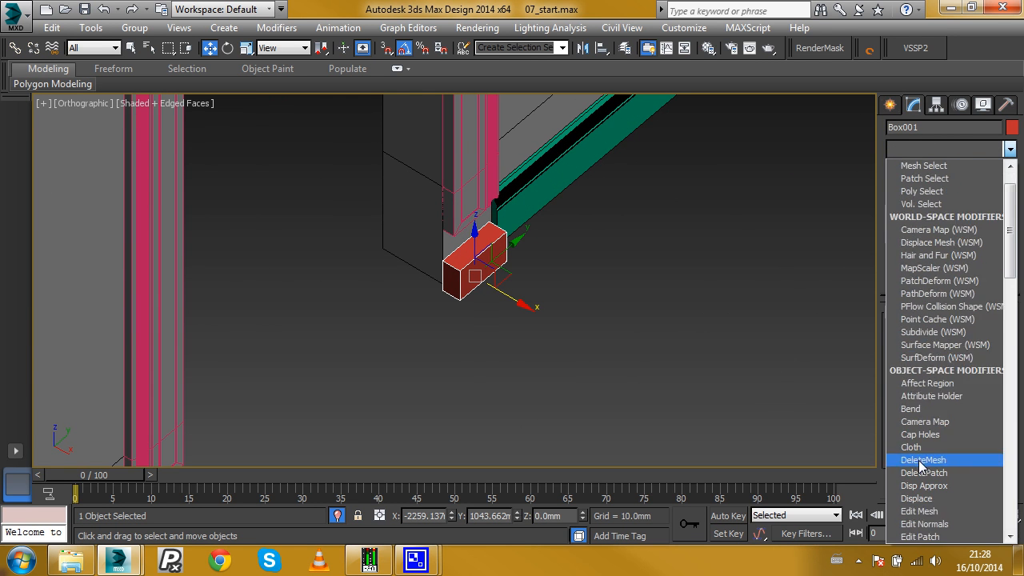
pyautogui.click(920, 434)
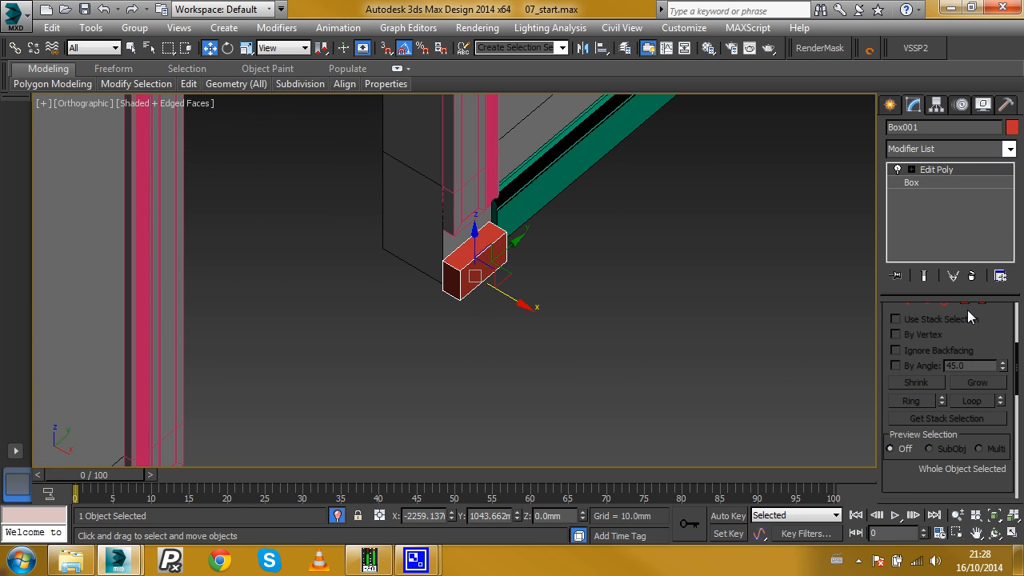
pyautogui.moveTo(967, 309); pyautogui.dragTo(967, 362)
pyautogui.click(966, 357)
# - With 3D snapping, align the box's back face to the wall and its doorway-side end face to the frame's inner edge
pyautogui.scroll(3, 463, 256)
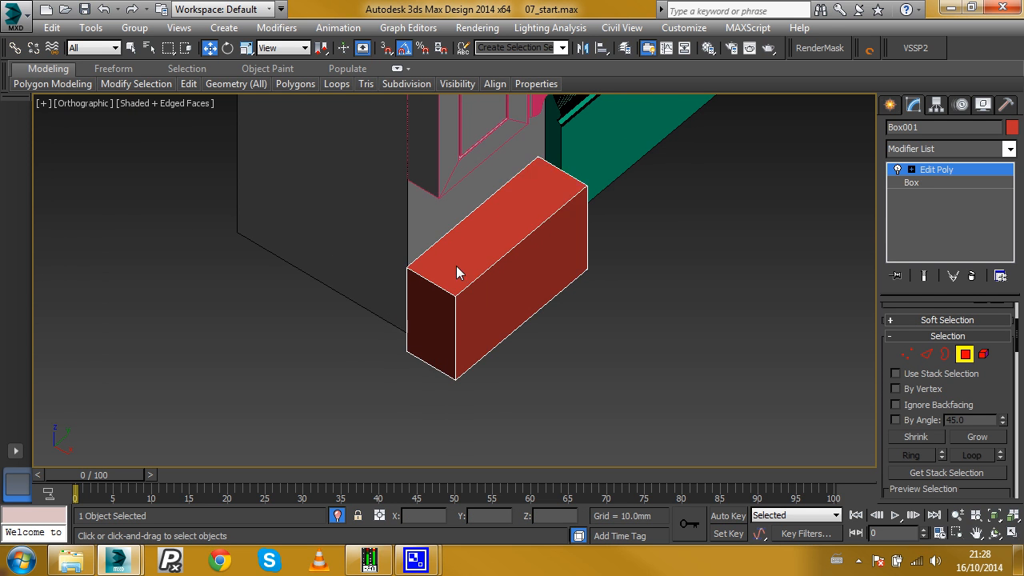
pyautogui.click(455, 265)
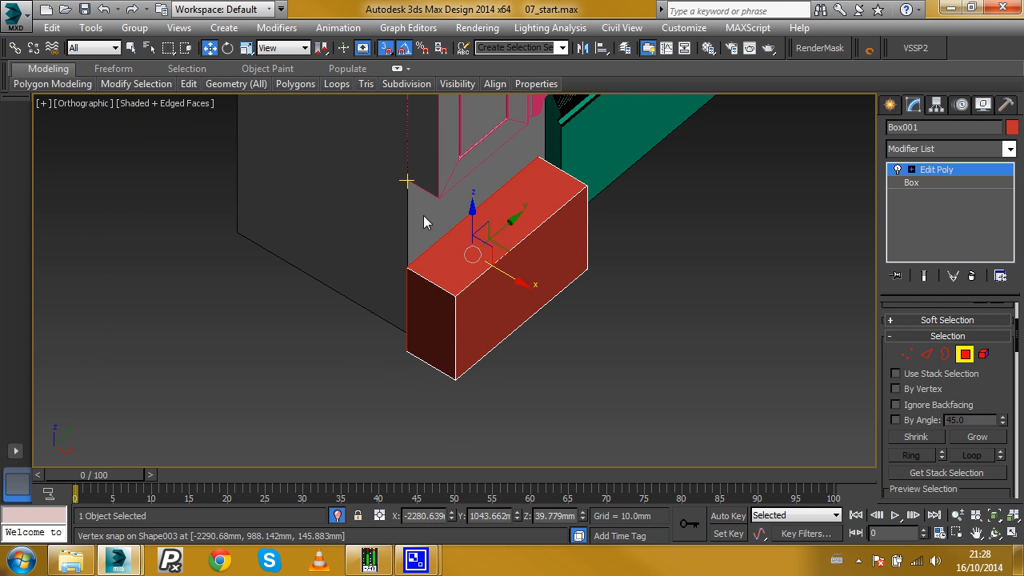
pyautogui.click(421, 311)
pyautogui.moveTo(406, 336); pyautogui.dragTo(475, 292)
pyautogui.keyDown('alt'); pyautogui.moveTo(475, 292); pyautogui.dragTo(421, 277, button='middle'); pyautogui.keyUp('alt')
# - Snap the box's top face to the frame's lower end and its skirting-side end face to the frame's outer edge
pyautogui.click(618, 347)
pyautogui.moveTo(661, 349); pyautogui.dragTo(651, 240)
pyautogui.click(543, 294)
pyautogui.keyDown('alt'); pyautogui.moveTo(541, 296); pyautogui.dragTo(599, 267, button='middle'); pyautogui.keyUp('alt')
pyautogui.moveTo(549, 267); pyautogui.dragTo(523, 230)
# - Turn snapping off and move the box's front face along X by about -9 mm, towards the frame
pyautogui.keyDown('alt'); pyautogui.moveTo(522, 228); pyautogui.dragTo(554, 259, button='middle'); pyautogui.keyUp('alt')
pyautogui.click(570, 290)
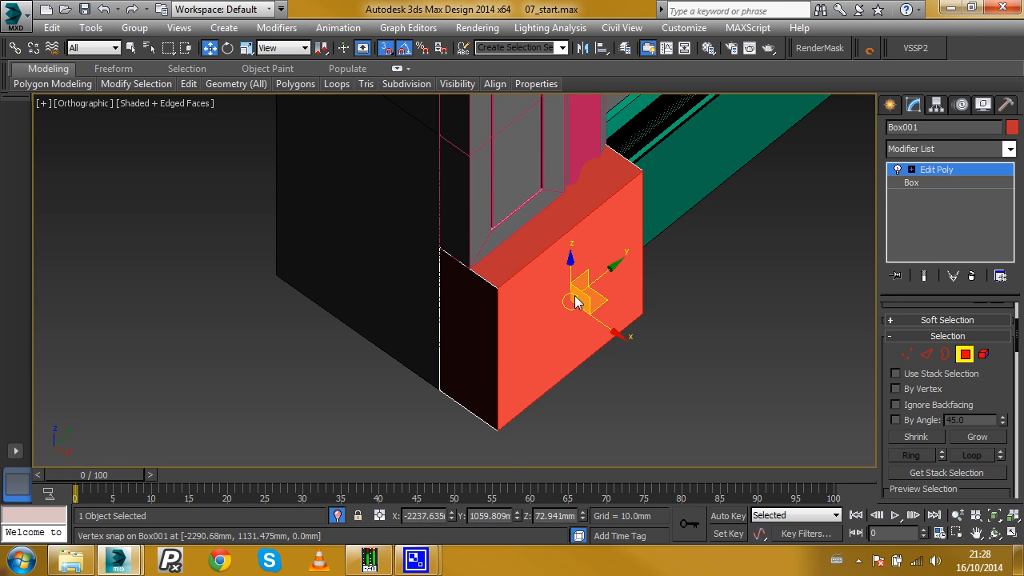
pyautogui.moveTo(603, 324); pyautogui.dragTo(593, 324)
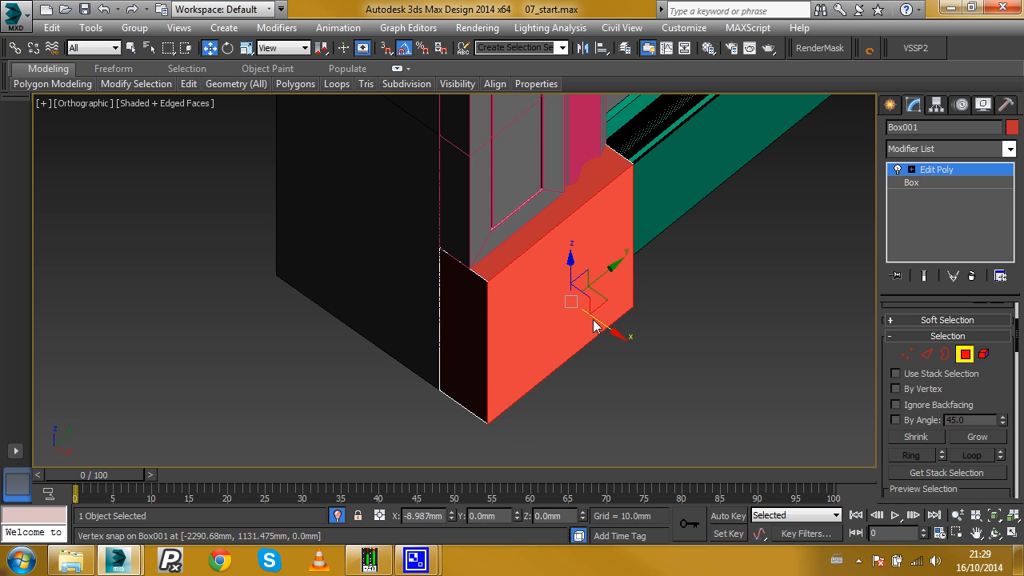
# - Chamfer the box's front vertical edge on the doorway side and leave edge editing
pyautogui.press('2')
pyautogui.click(490, 337)
pyautogui.scroll(-5, 908, 392)
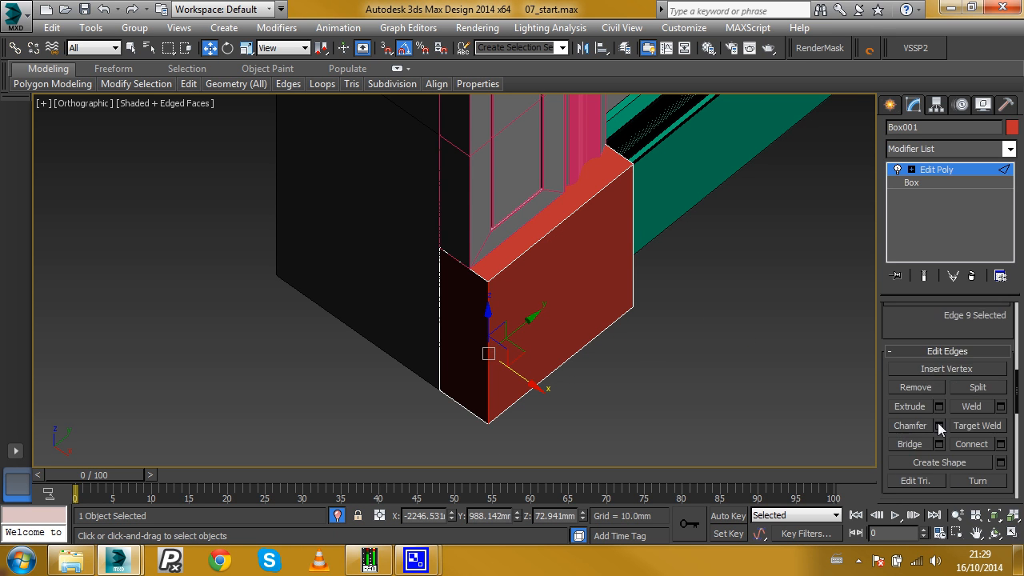
pyautogui.keyDown('shift'); pyautogui.click(913, 426); pyautogui.keyUp('shift')
pyautogui.moveTo(466, 290); pyautogui.dragTo(324, 251)
pyautogui.click(322, 340)
pyautogui.keyDown('alt'); pyautogui.moveTo(456, 320); pyautogui.dragTo(435, 318, button='middle'); pyautogui.keyUp('alt')
pyautogui.click(944, 172)
# - Isolate the chamfered block from the rest of the scene
pyautogui.keyDown('alt'); pyautogui.moveTo(623, 260); pyautogui.dragTo(626, 285, button='middle'); pyautogui.keyUp('alt')
pyautogui.hotkey('alt', 'q')
pyautogui.keyDown('alt'); pyautogui.moveTo(573, 311); pyautogui.dragTo(512, 280, button='middle'); pyautogui.keyUp('alt')
pyautogui.scroll(1, 991, 346)
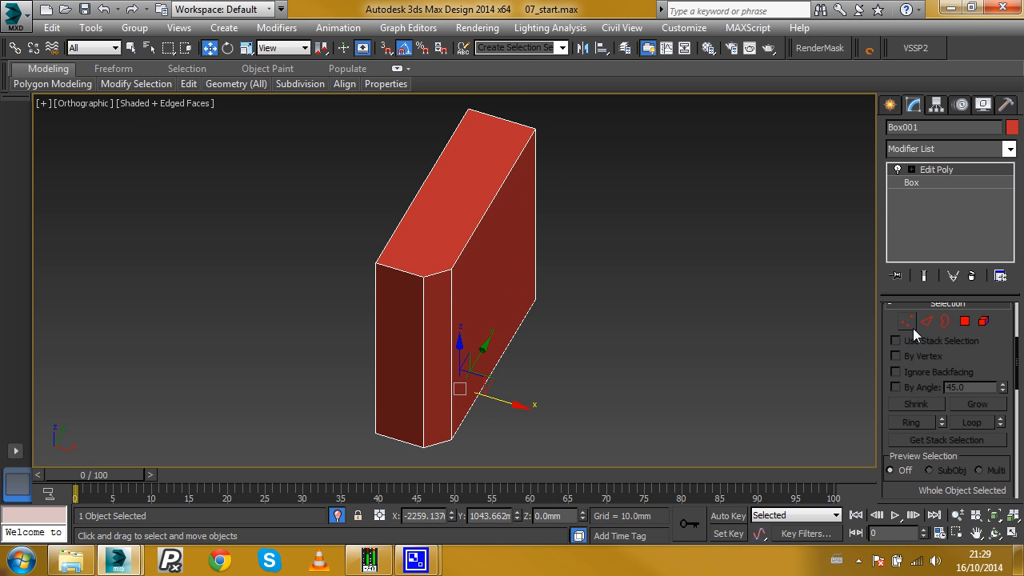
# - At vertex level, cut a line from the chamfer's front corner across the block's top, down its back, and across its bottom
pyautogui.click(906, 326)
pyautogui.scroll(-5, 974, 411)
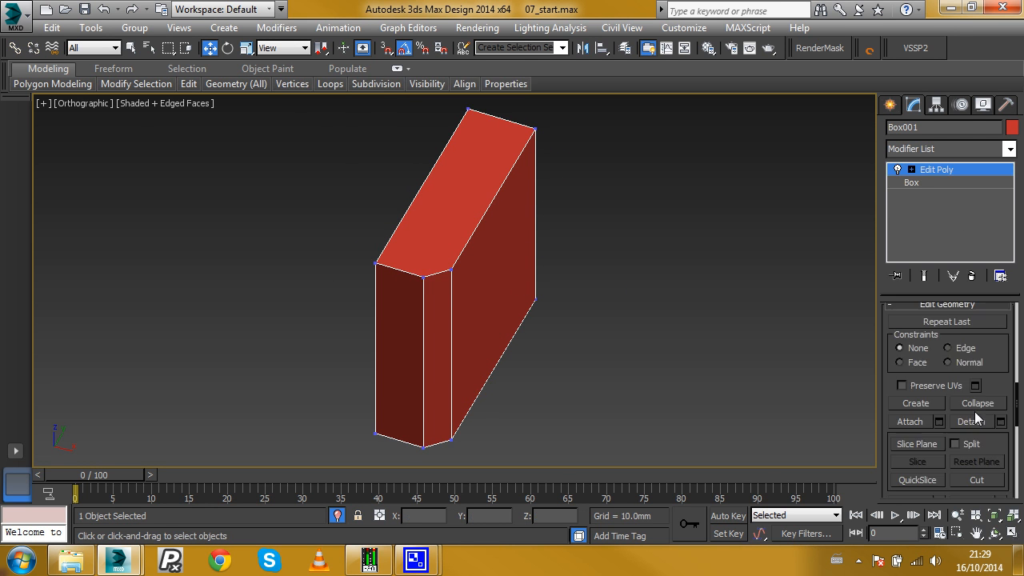
pyautogui.keyDown('alt'); pyautogui.moveTo(800, 427); pyautogui.dragTo(557, 217, button='middle'); pyautogui.keyUp('alt')
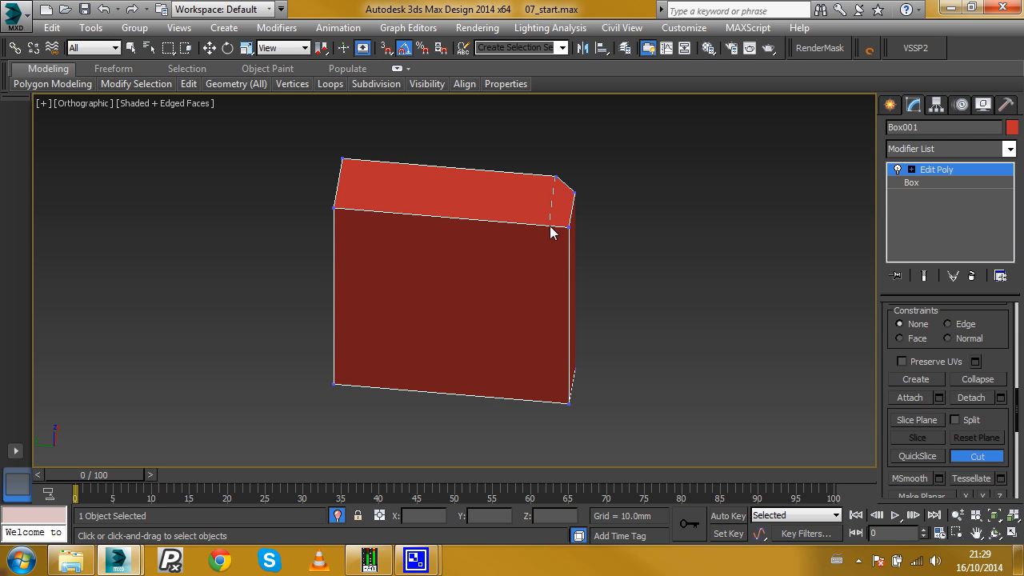
pyautogui.click(547, 225)
pyautogui.click(548, 401)
pyautogui.keyDown('alt'); pyautogui.moveTo(567, 406); pyautogui.dragTo(542, 307, button='middle'); pyautogui.keyUp('alt')
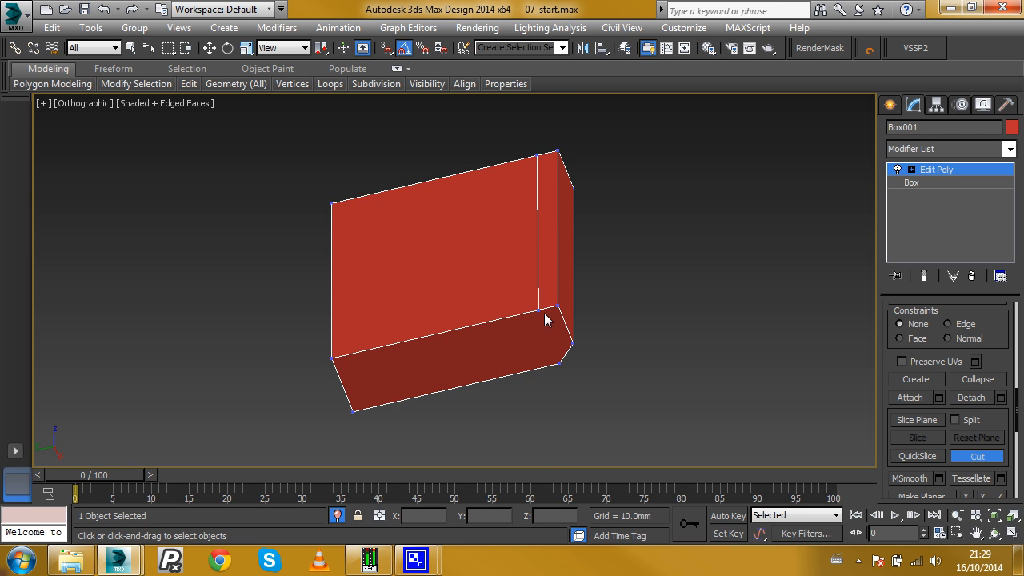
pyautogui.click(559, 364)
pyautogui.keyDown('alt'); pyautogui.moveTo(583, 364); pyautogui.dragTo(387, 424, button='middle'); pyautogui.keyUp('alt')
pyautogui.moveTo(444, 387); pyautogui.dragTo(524, 370, button='middle')
pyautogui.rightClick(538, 356)
# - Add a TurboSmooth modifier to the block with 2 iterations and Isoline Display enabled
pyautogui.keyDown('alt'); pyautogui.moveTo(619, 254); pyautogui.dragTo(626, 242, button='middle'); pyautogui.keyUp('alt')
pyautogui.click(1010, 149)
pyautogui.moveTo(1006, 207); pyautogui.dragTo(1007, 425)
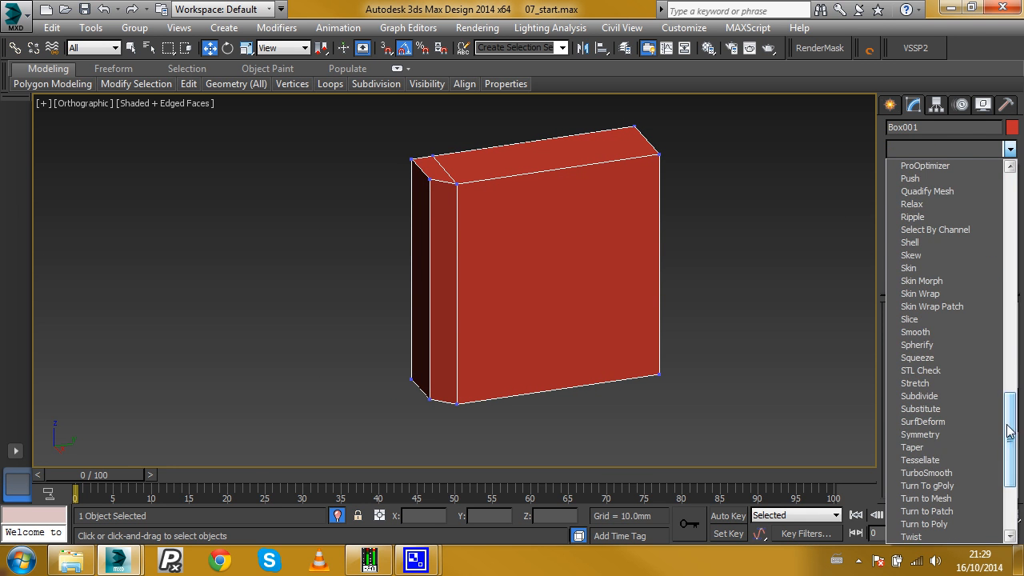
pyautogui.click(959, 472)
pyautogui.click(1000, 335)
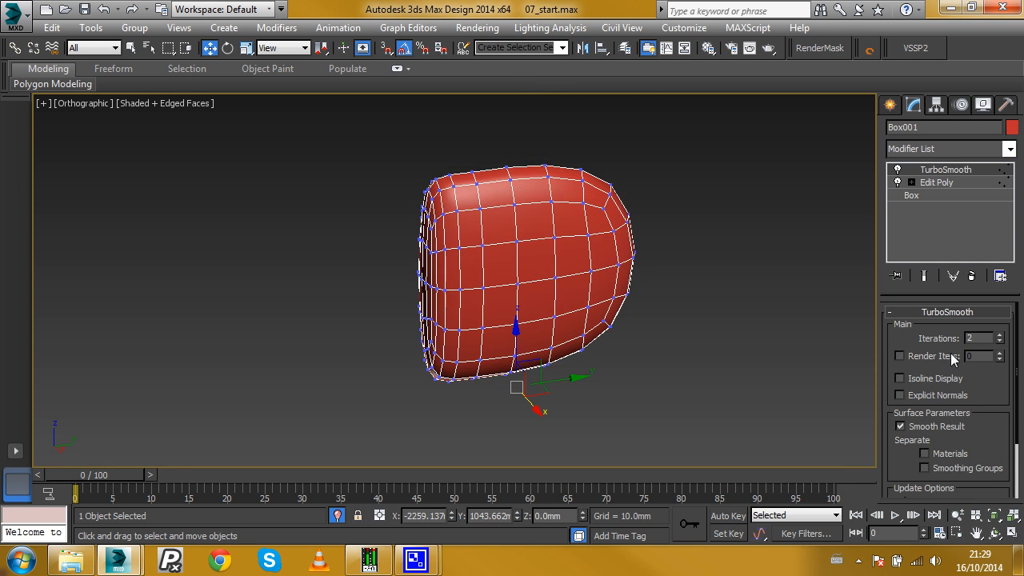
pyautogui.click(923, 380)
pyautogui.keyDown('alt'); pyautogui.moveTo(480, 228); pyautogui.dragTo(530, 220, button='middle'); pyautogui.keyUp('alt')
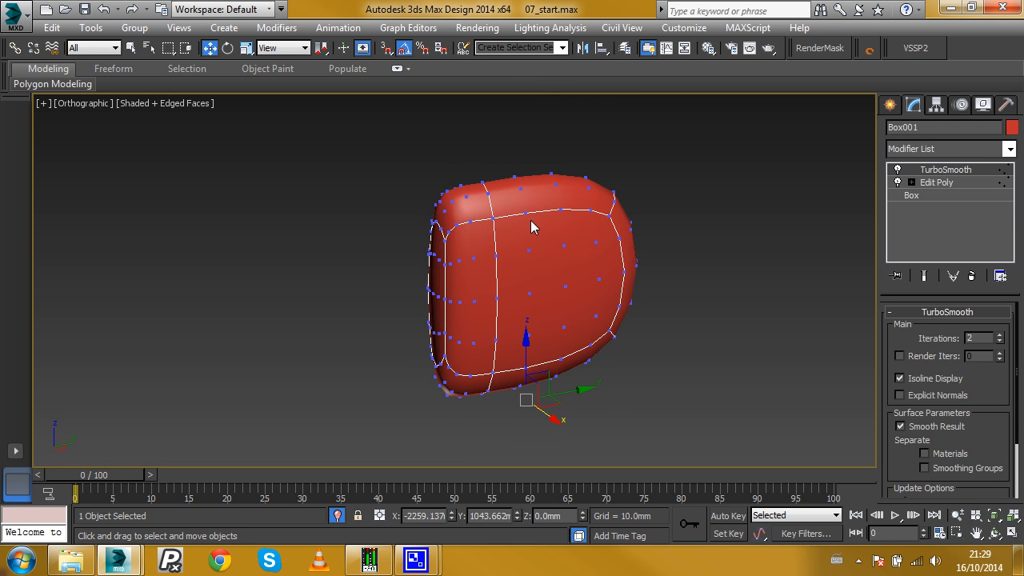
# - Return to Edit Poly and connect the block's six vertical edges with 2 segments and a pinch of 83, previewing the smoothed result
pyautogui.click(932, 183)
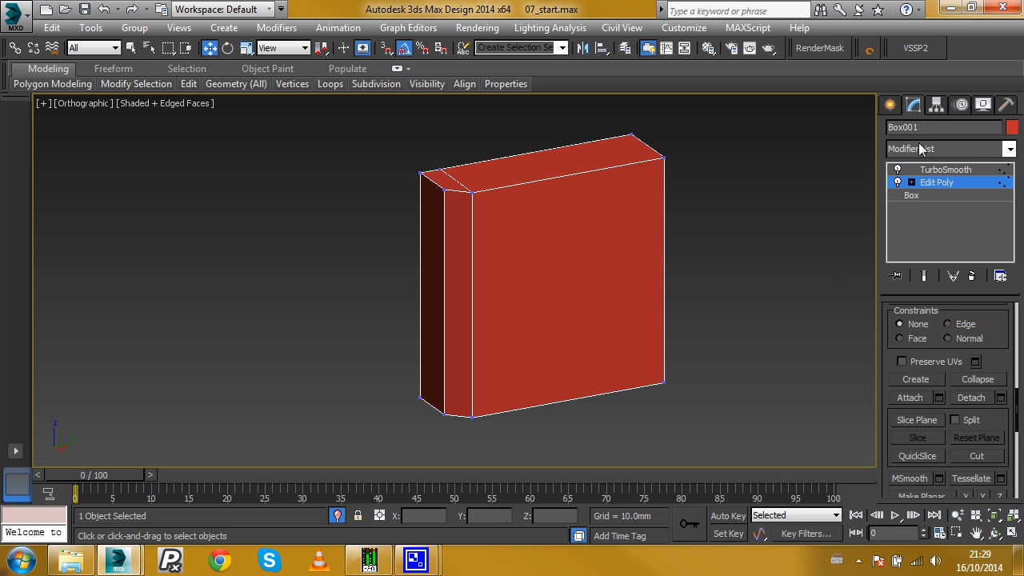
pyautogui.scroll(5, 957, 361)
pyautogui.click(925, 319)
pyautogui.moveTo(747, 217); pyautogui.dragTo(385, 300)
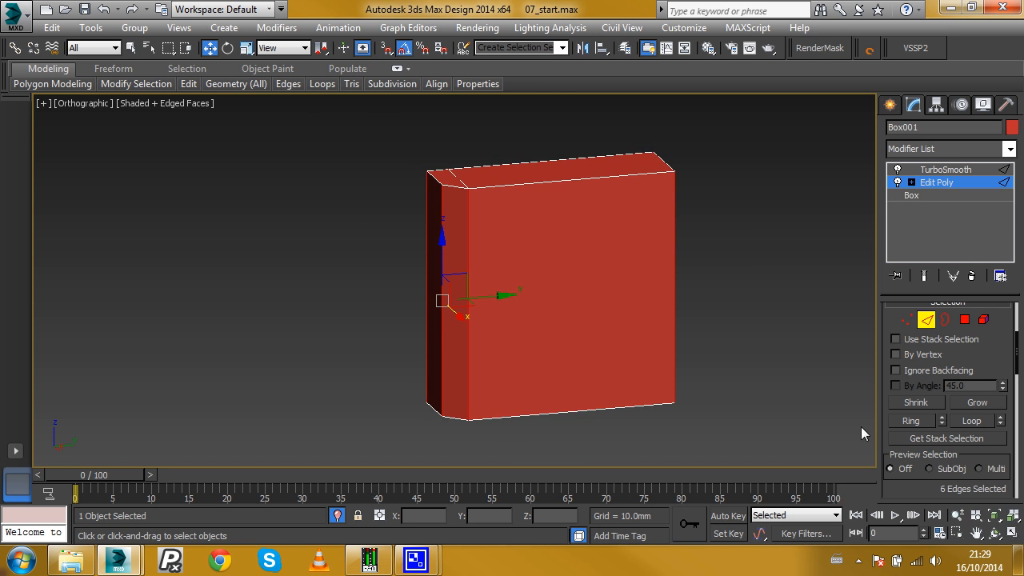
pyautogui.scroll(-4, 960, 376)
pyautogui.click(1000, 441)
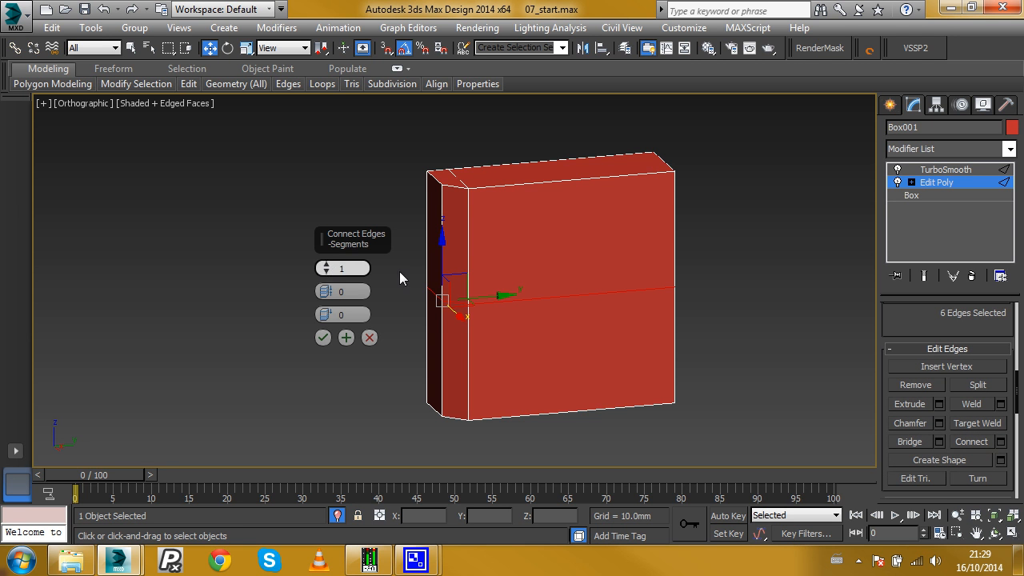
pyautogui.click(924, 276)
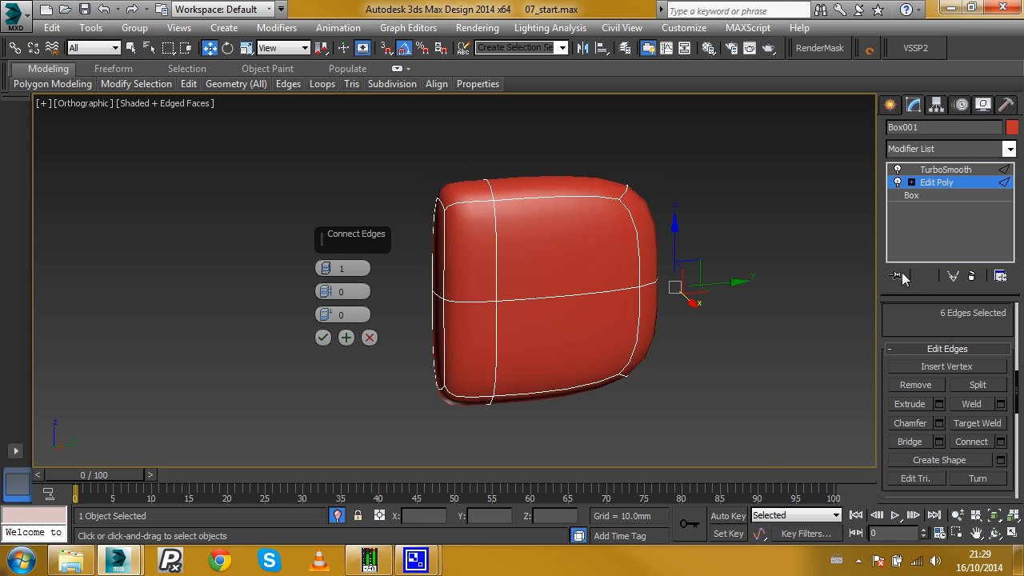
pyautogui.click(324, 266)
pyautogui.moveTo(328, 280); pyautogui.dragTo(353, 22)
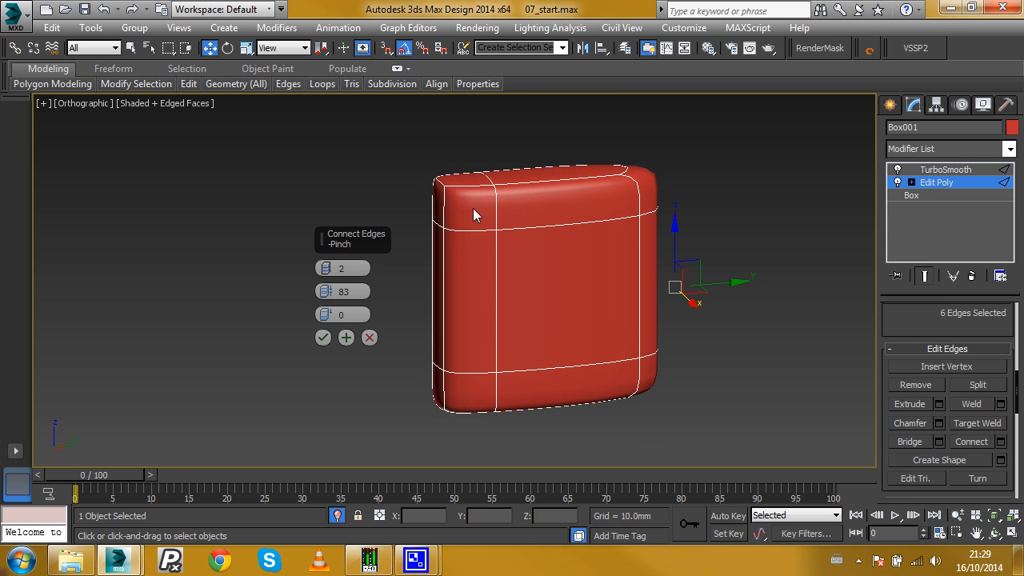
# - Raise the pinch of the connected edges to 98, accept it, and check the smoothed block
pyautogui.click(924, 276)
pyautogui.moveTo(335, 293); pyautogui.dragTo(335, 252)
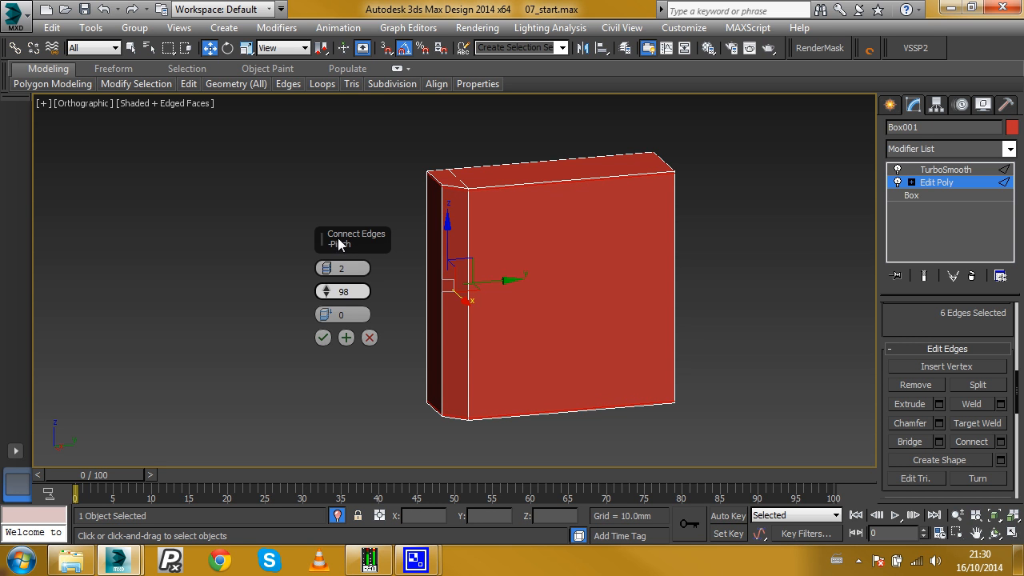
pyautogui.click(322, 336)
pyautogui.click(925, 276)
pyautogui.click(924, 276)
pyautogui.keyDown('alt'); pyautogui.moveTo(538, 205); pyautogui.dragTo(536, 173, button='middle'); pyautogui.keyUp('alt')
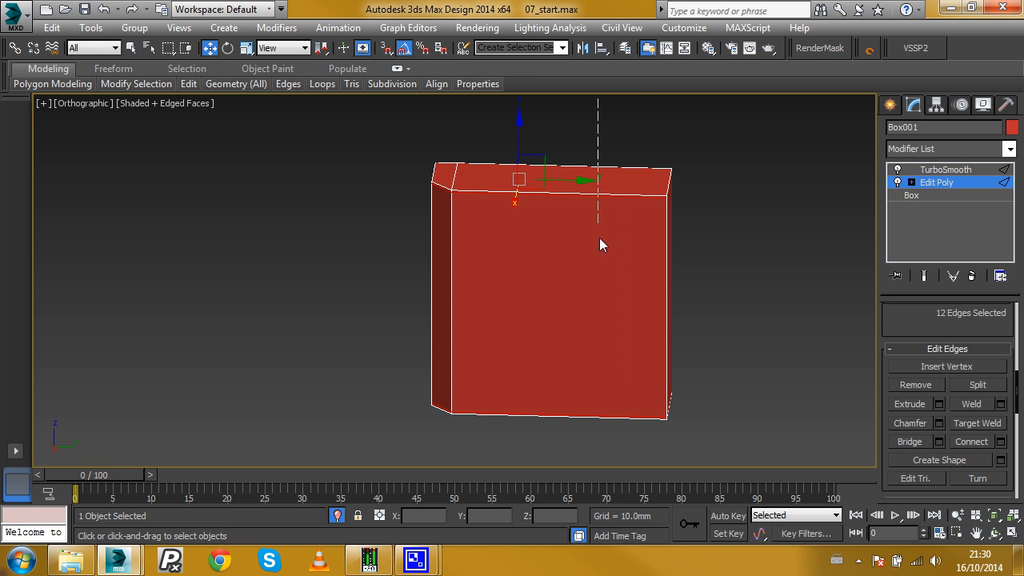
# - Select the eight lengthwise edges of the block and connect them with 2 segments and a pinch of 98
pyautogui.moveTo(635, 443); pyautogui.dragTo(635, 444)
pyautogui.keyDown('alt'); pyautogui.moveTo(610, 376); pyautogui.dragTo(632, 379, button='middle'); pyautogui.keyUp('alt')
pyautogui.click(939, 424)
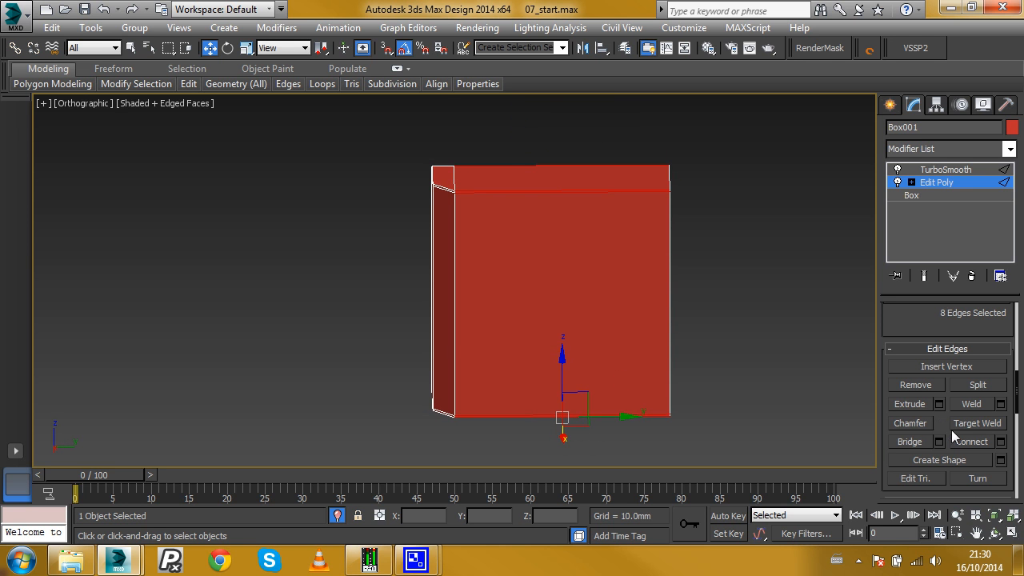
pyautogui.click(1000, 442)
pyautogui.keyDown('alt'); pyautogui.moveTo(564, 272); pyautogui.dragTo(587, 277, button='middle'); pyautogui.keyUp('alt')
pyautogui.click(323, 337)
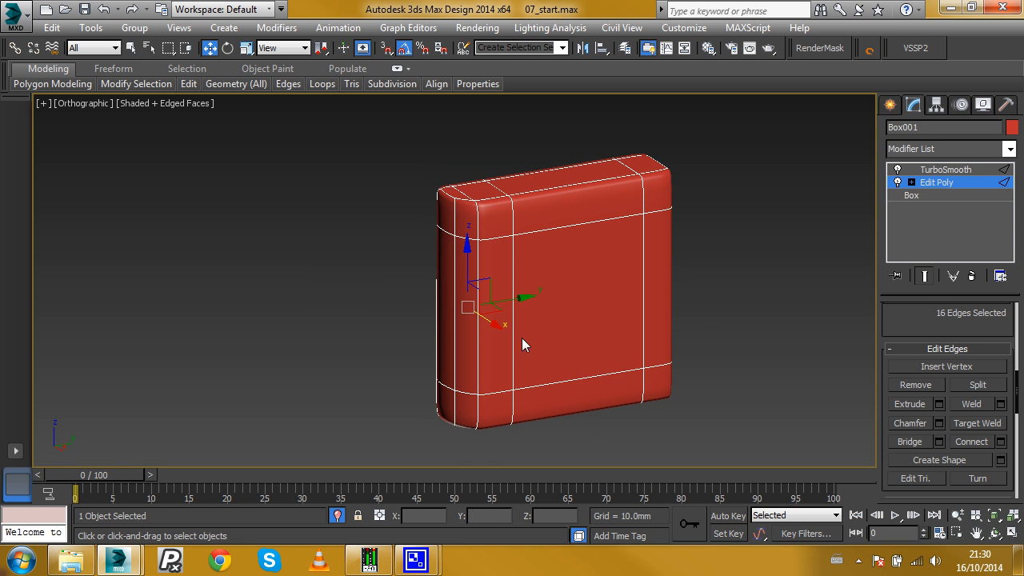
# - With smoothing hidden, ring-select the block's 14 thickness edges and connect them with 2 segments and a pinch of 98
pyautogui.click(924, 276)
pyautogui.keyDown('alt'); pyautogui.moveTo(573, 209); pyautogui.dragTo(552, 240, button='middle'); pyautogui.keyUp('alt')
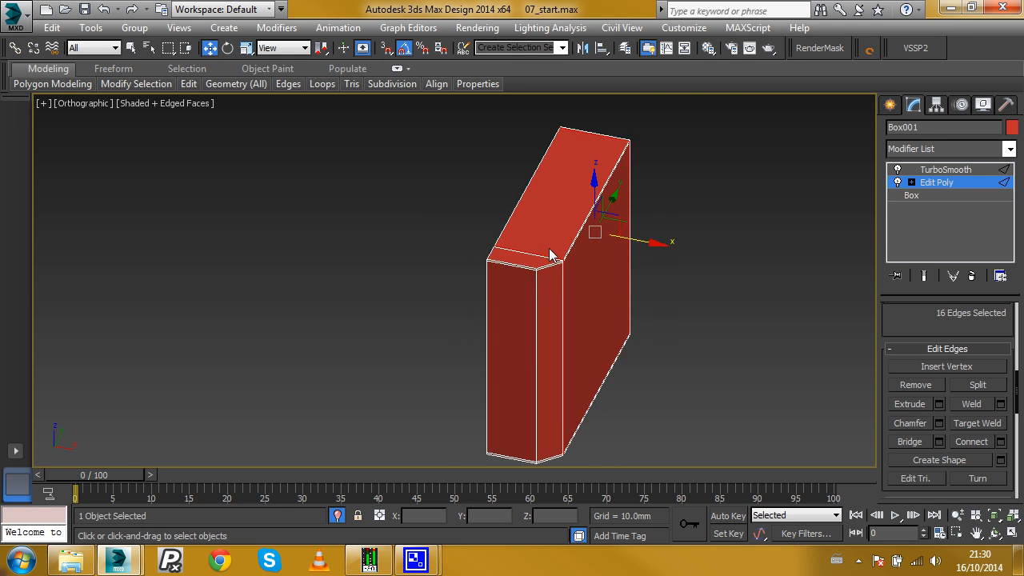
pyautogui.scroll(3, 526, 263)
pyautogui.click(524, 262)
pyautogui.hotkey('alt', 'r')
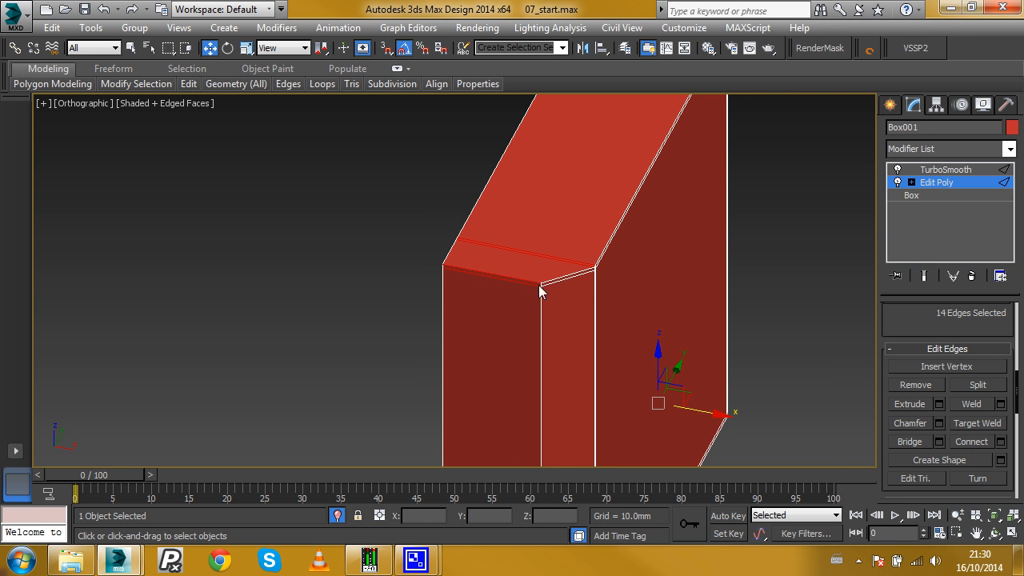
pyautogui.scroll(5, 921, 446)
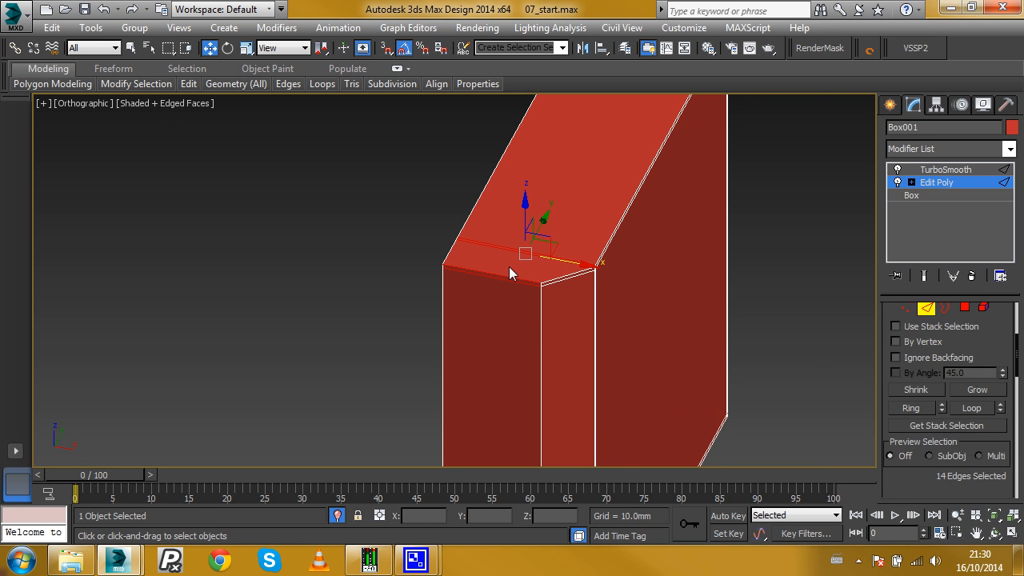
pyautogui.scroll(4, 509, 267)
pyautogui.click(514, 291)
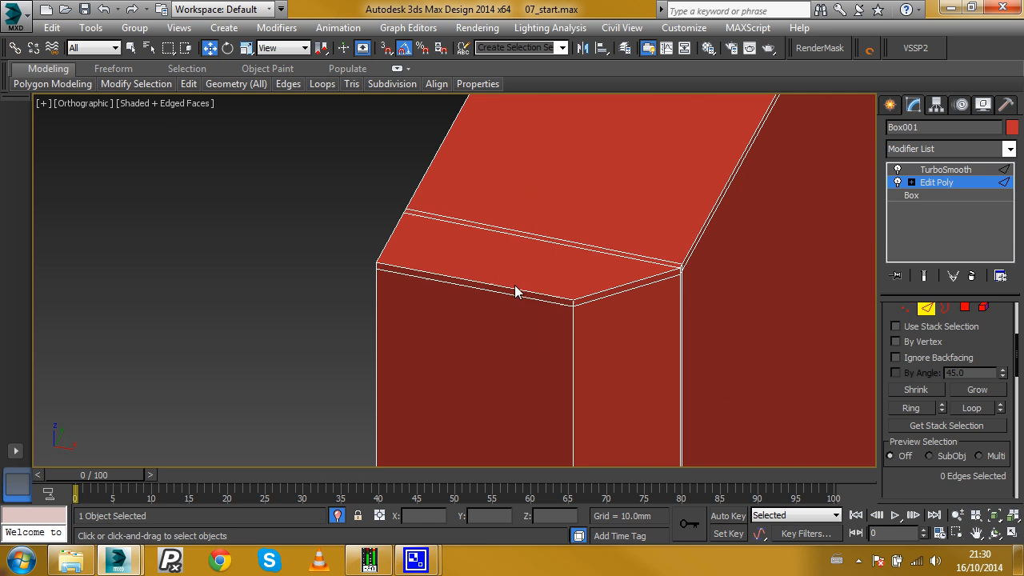
pyautogui.keyDown('shift'); pyautogui.click(572, 246); pyautogui.keyUp('shift')
pyautogui.scroll(-5, 566, 249)
pyautogui.scroll(-4, 897, 395)
pyautogui.click(999, 447)
pyautogui.keyDown('alt'); pyautogui.moveTo(608, 264); pyautogui.dragTo(569, 245, button='middle'); pyautogui.keyUp('alt')
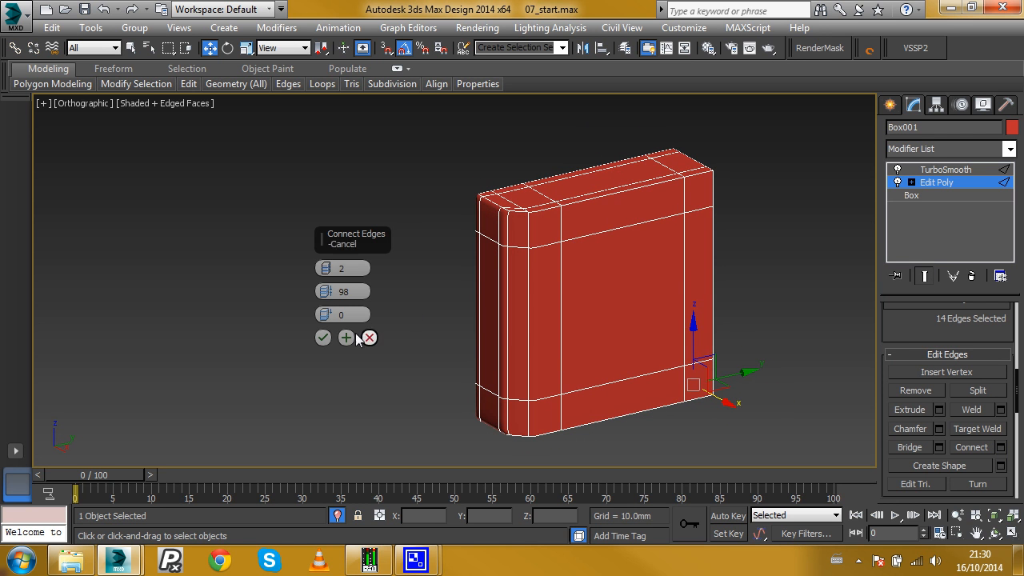
pyautogui.click(323, 337)
# - Return to the TurboSmooth level and examine the smoothed block's chamfered corner with edged faces hidden
pyautogui.click(967, 184)
pyautogui.click(936, 169)
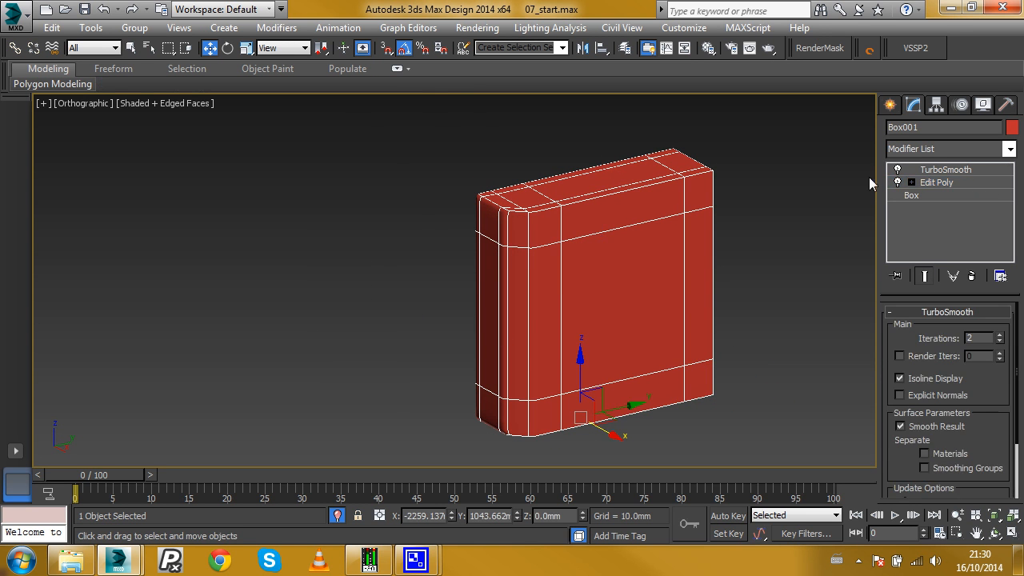
pyautogui.click(763, 203)
pyautogui.press('F4')
pyautogui.scroll(5, 523, 240)
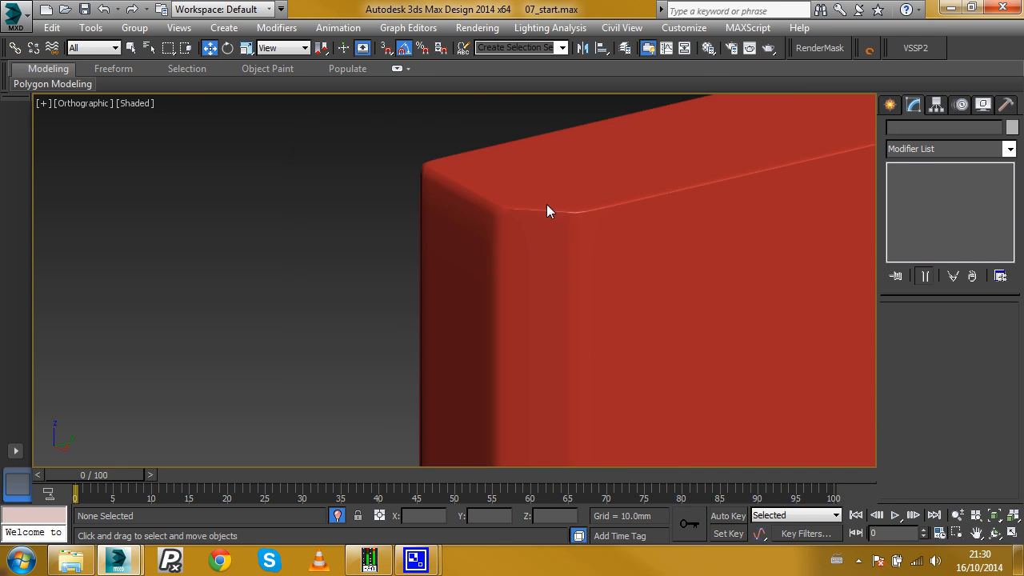
pyautogui.scroll(-5, 547, 204)
pyautogui.scroll(2, 551, 199)
pyautogui.scroll(-2, 548, 201)
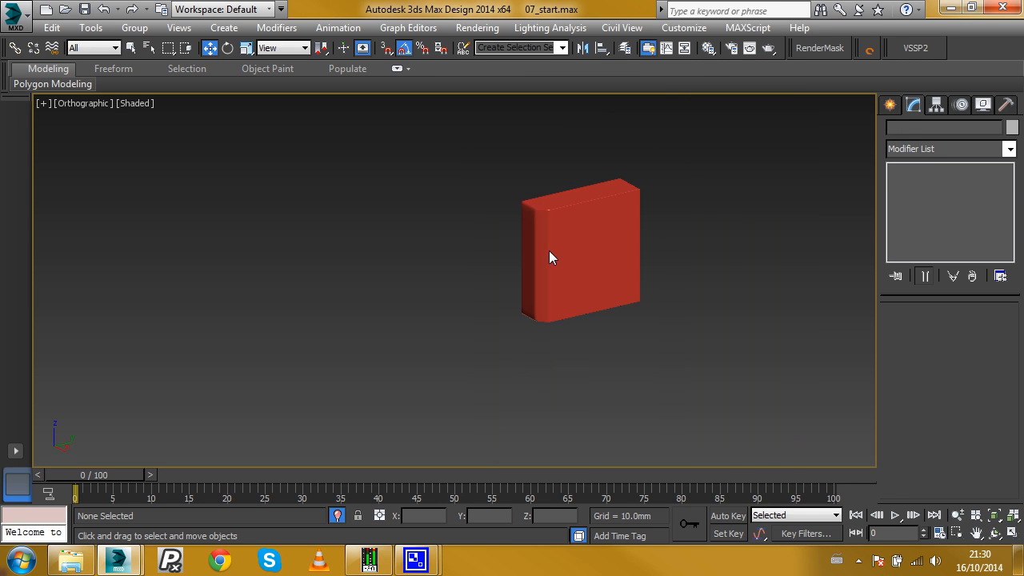
# - Raise the block's TurboSmooth iterations to 3 and check its corner in plain shaded view
pyautogui.click(563, 272)
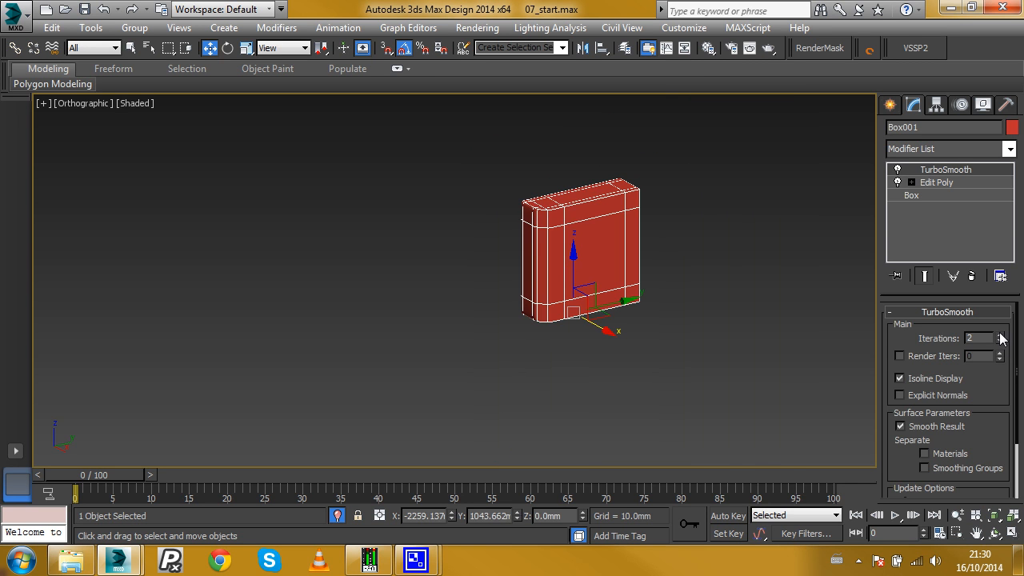
pyautogui.moveTo(626, 222); pyautogui.dragTo(569, 193, button='middle')
pyautogui.scroll(6, 611, 238)
pyautogui.click(724, 193)
pyautogui.press('F4')
pyautogui.press('F4')
pyautogui.scroll(-5, 666, 259)
pyautogui.moveTo(773, 258); pyautogui.dragTo(615, 174, button='middle')
pyautogui.scroll(-2, 612, 173)
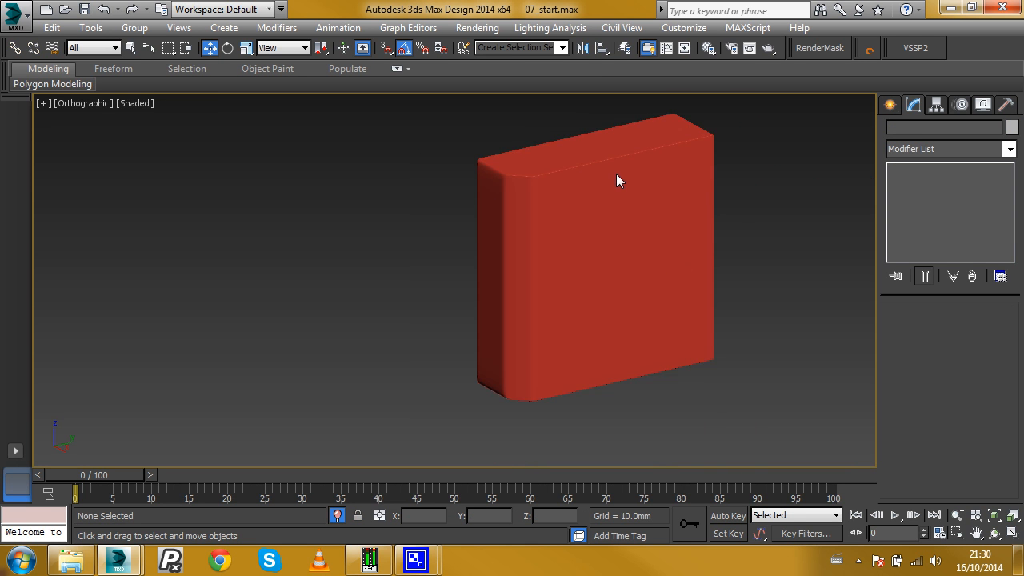
pyautogui.scroll(-2, 579, 223)
# - End the block's isolation and isolate it again together with the door frame, interior wall and skirting
pyautogui.click(587, 272)
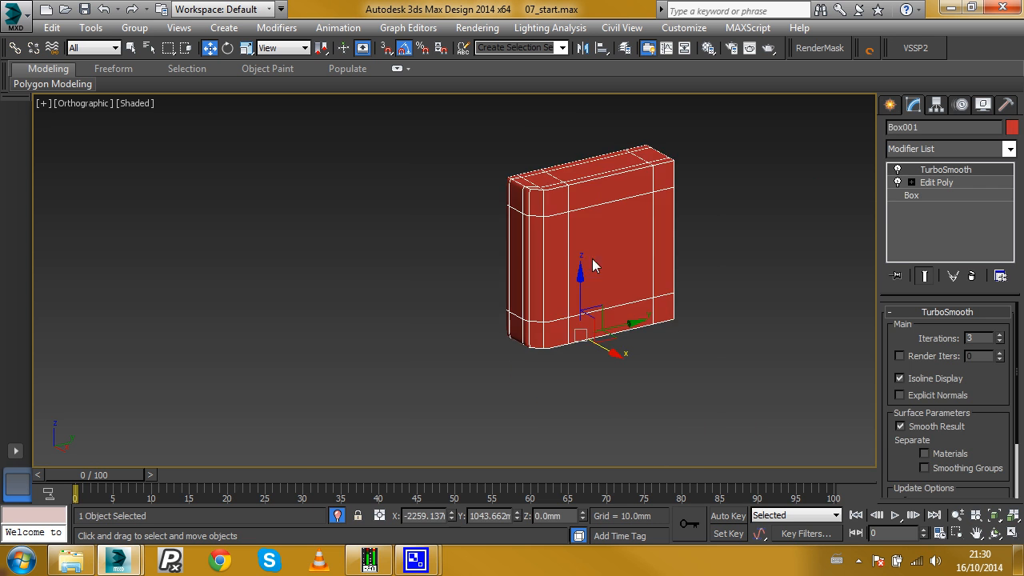
pyautogui.moveTo(592, 265); pyautogui.dragTo(626, 311, button='middle')
pyautogui.click(336, 516)
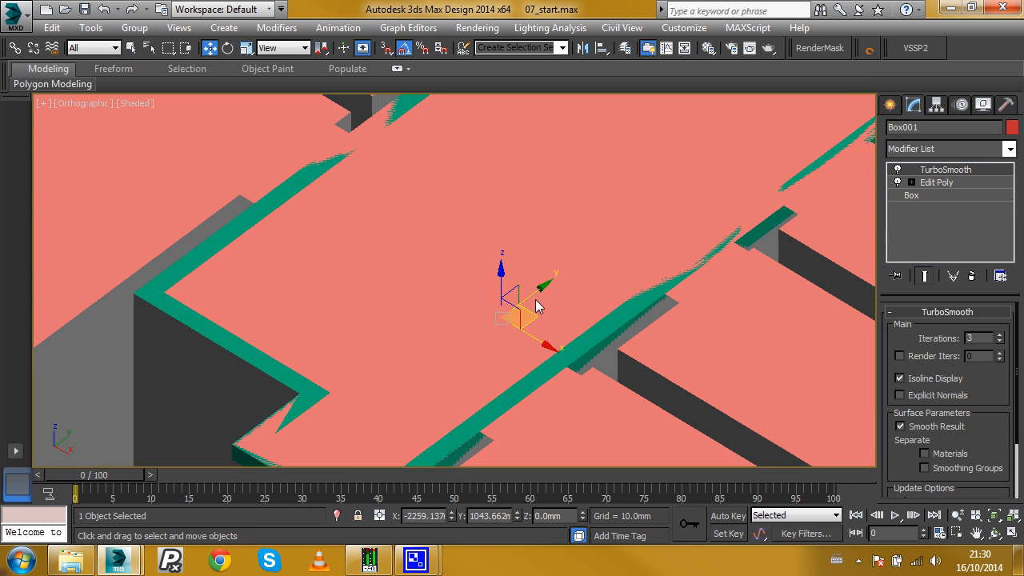
pyautogui.press('F3')
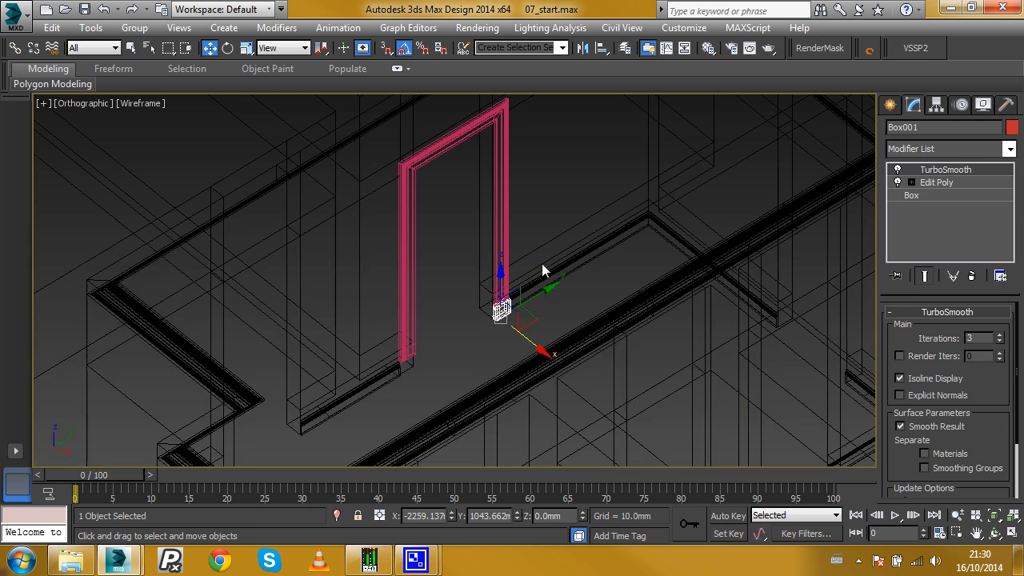
pyautogui.keyDown('ctrl'); pyautogui.click(498, 221); pyautogui.keyUp('ctrl')
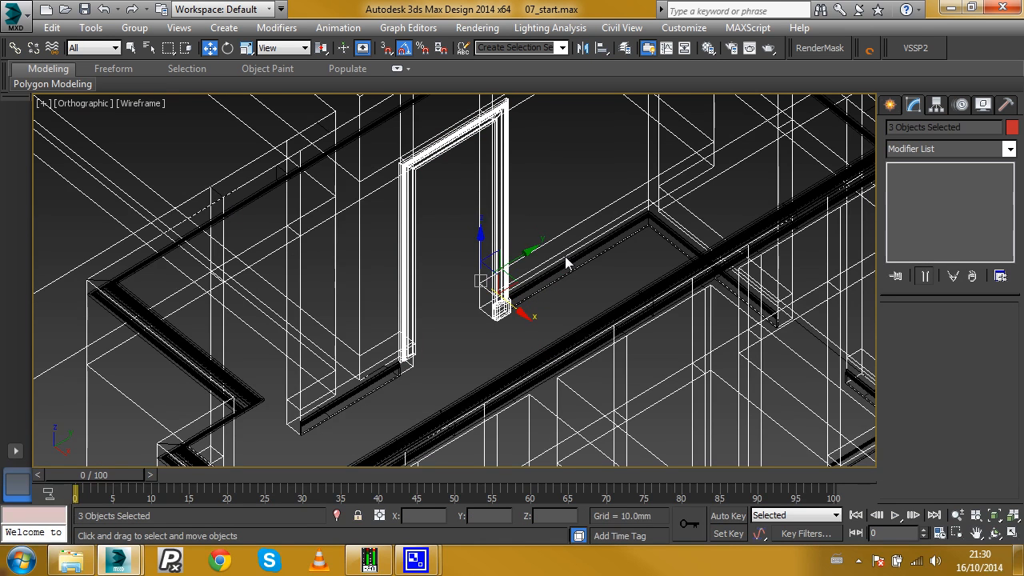
pyautogui.keyDown('ctrl'); pyautogui.click(570, 275); pyautogui.keyUp('ctrl')
pyautogui.hotkey('ctrl', 'alt', 'z')
pyautogui.press('space')
pyautogui.click(615, 221)
pyautogui.scroll(10, 454, 284)
pyautogui.press('F3')
pyautogui.scroll(1, 454, 272)
pyautogui.scroll(-1, 447, 252)
# - Clone the block as one instance to the opposite side of the doorway and mirror it on the Y axis without cloning
pyautogui.click(442, 251)
pyautogui.moveTo(442, 252)
pyautogui.keyDown('alt'); pyautogui.mouseDown(button='middle')
pyautogui.moveTo(377, 264)
pyautogui.moveTo(590, 234)
pyautogui.moveTo(587, 247)
pyautogui.moveTo(661, 221)
pyautogui.mouseUp(button='middle'); pyautogui.keyUp('alt')
pyautogui.keyDown('shift'); pyautogui.moveTo(704, 217); pyautogui.dragTo(395, 294); pyautogui.keyUp('shift')
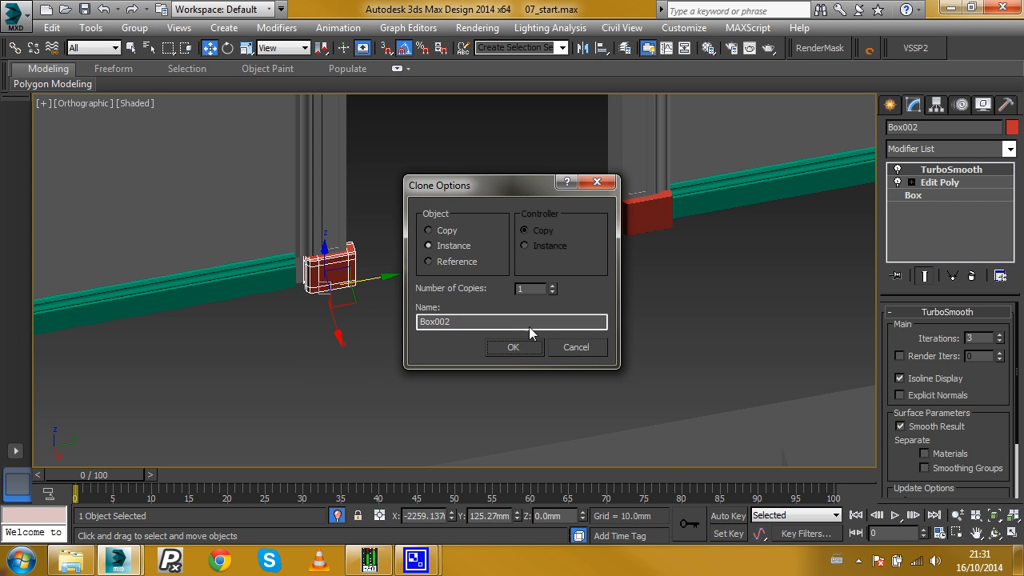
pyautogui.click(511, 349)
pyautogui.click(584, 48)
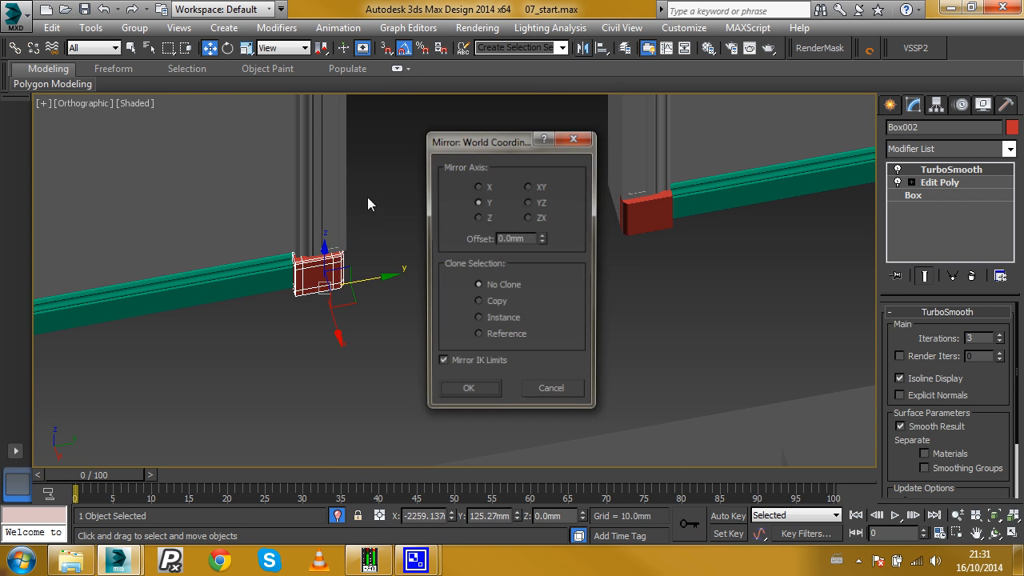
pyautogui.click(472, 391)
# - Turn off the cloned block's TurboSmooth and vertex-snap its bottom corner to the doorway's wall corner along Y
pyautogui.moveTo(393, 277)
pyautogui.keyDown('alt'); pyautogui.mouseDown(button='middle')
pyautogui.moveTo(233, 281)
pyautogui.moveTo(175, 265)
pyautogui.moveTo(232, 227)
pyautogui.mouseUp(button='middle'); pyautogui.keyUp('alt')
pyautogui.press('F4')
pyautogui.scroll(6, 358, 284)
pyautogui.moveTo(372, 247); pyautogui.dragTo(326, 288)
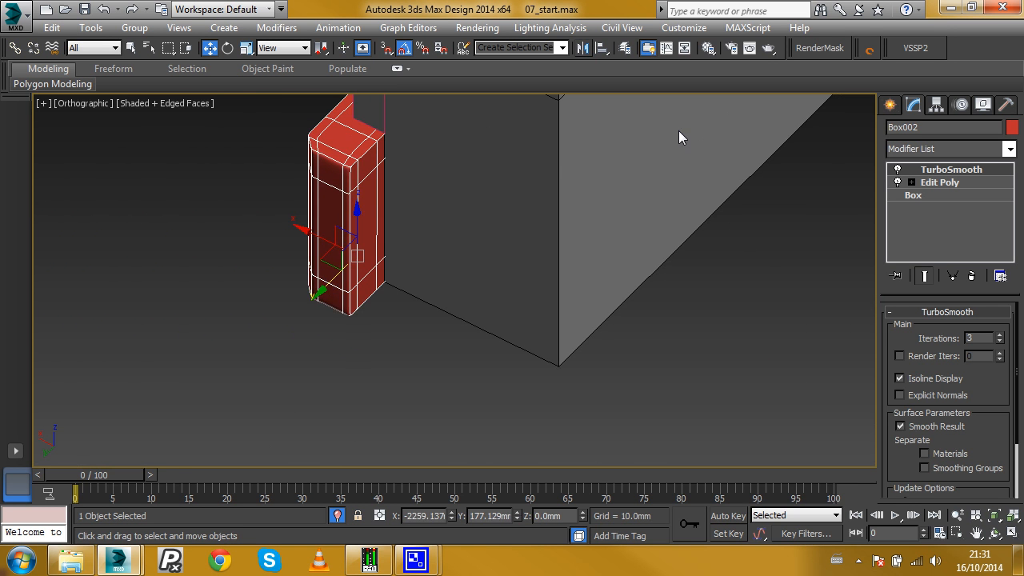
pyautogui.click(897, 170)
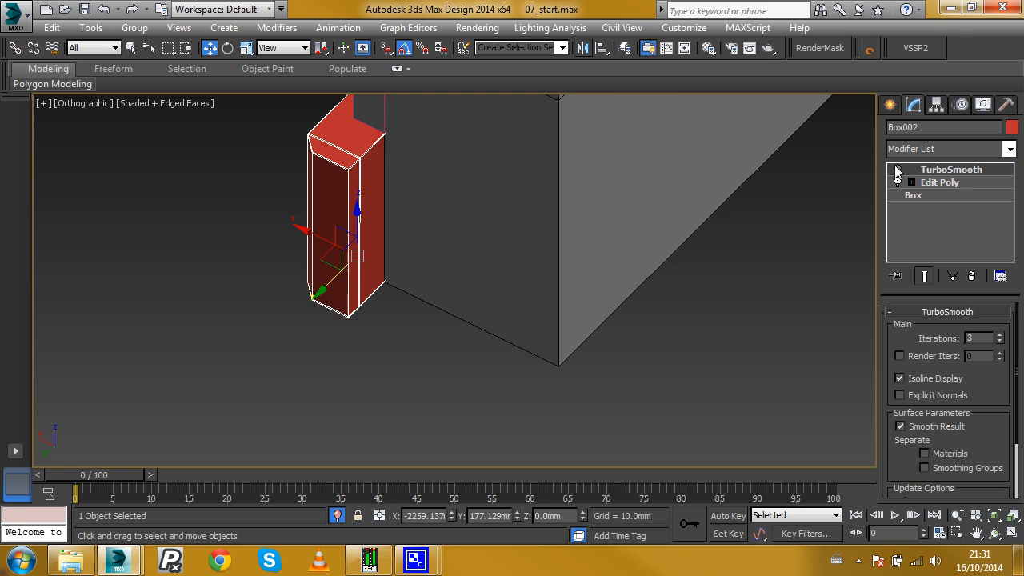
pyautogui.click(386, 49)
pyautogui.scroll(4, 355, 292)
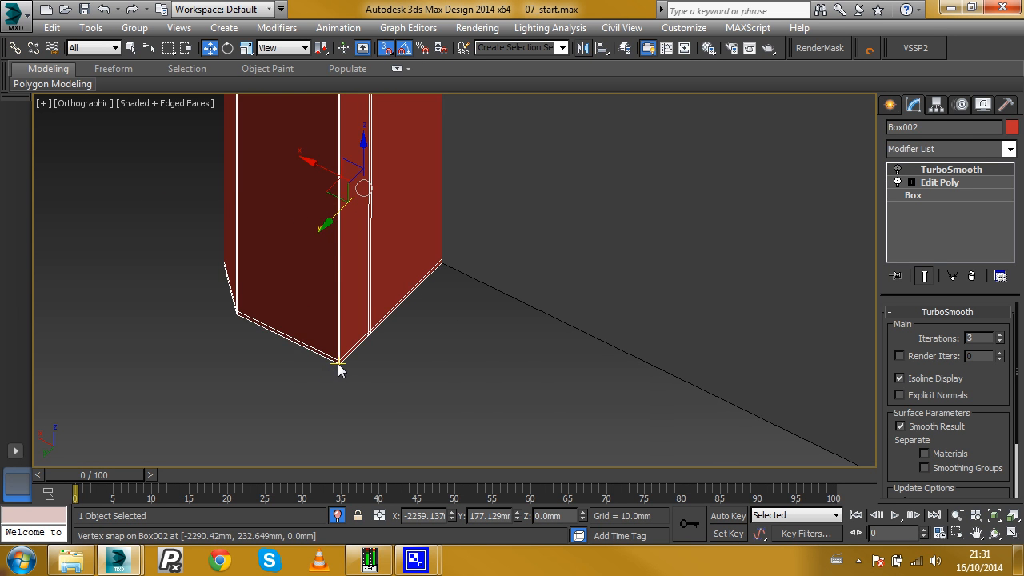
pyautogui.moveTo(342, 367); pyautogui.dragTo(441, 269)
pyautogui.scroll(5, 439, 260)
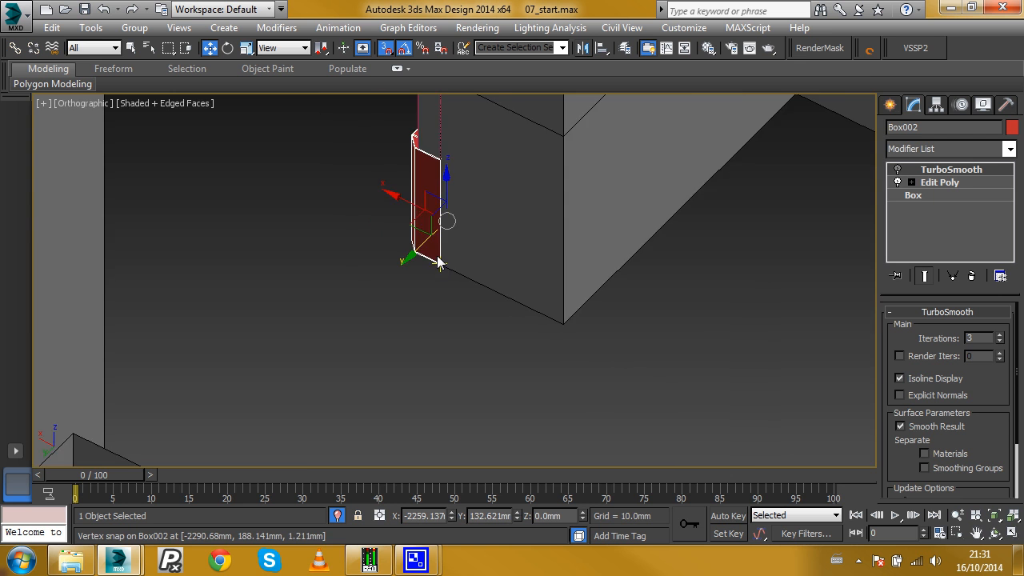
pyautogui.keyDown('alt'); pyautogui.moveTo(438, 245); pyautogui.dragTo(645, 247, button='middle'); pyautogui.keyUp('alt')
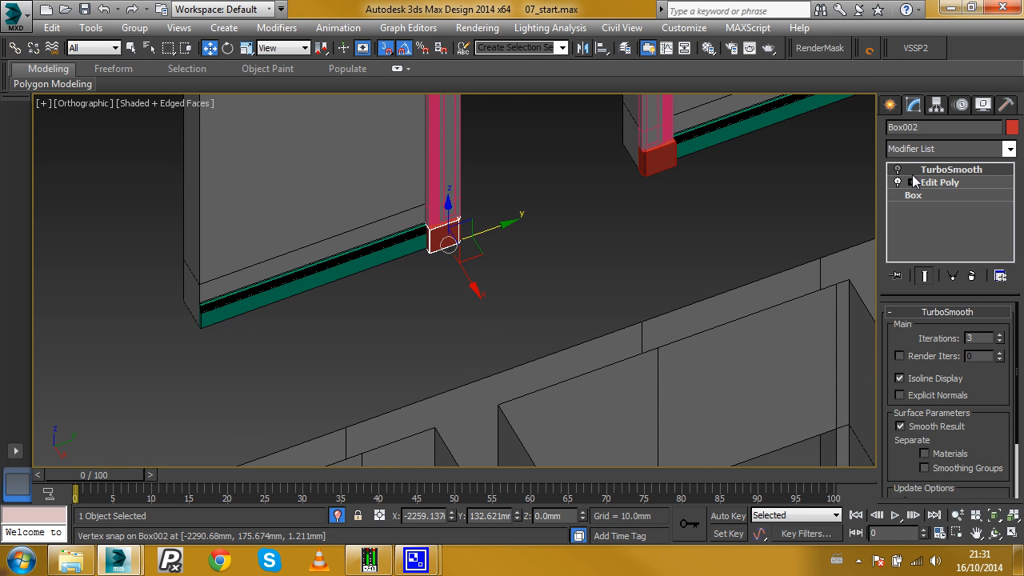
# - Examine how the two plinth blocks meet the door frame and skirting in plain shaded view
pyautogui.click(739, 227)
pyautogui.click(448, 236)
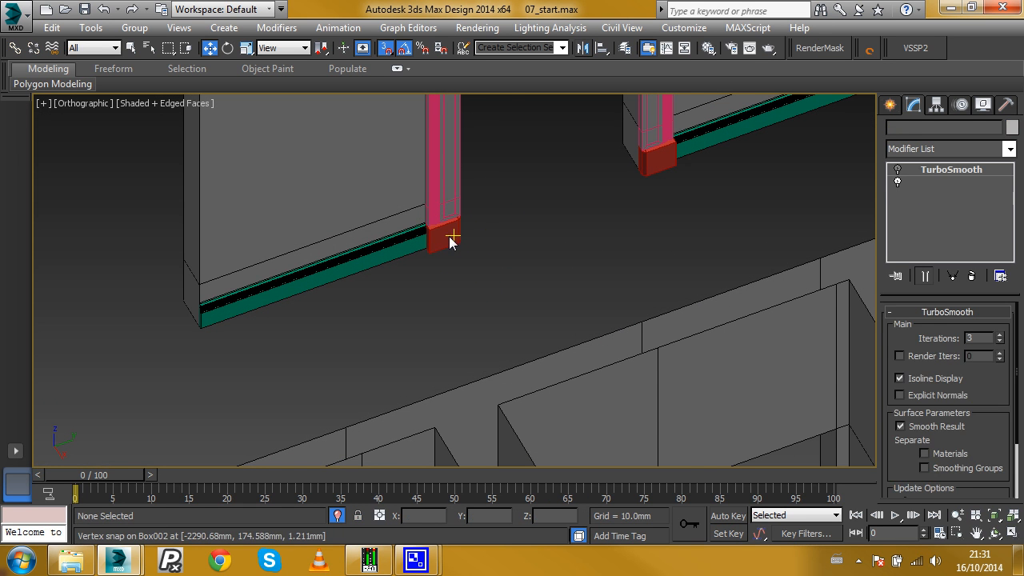
pyautogui.click(661, 245)
pyautogui.scroll(4, 452, 217)
pyautogui.press('F4')
pyautogui.scroll(1, 462, 238)
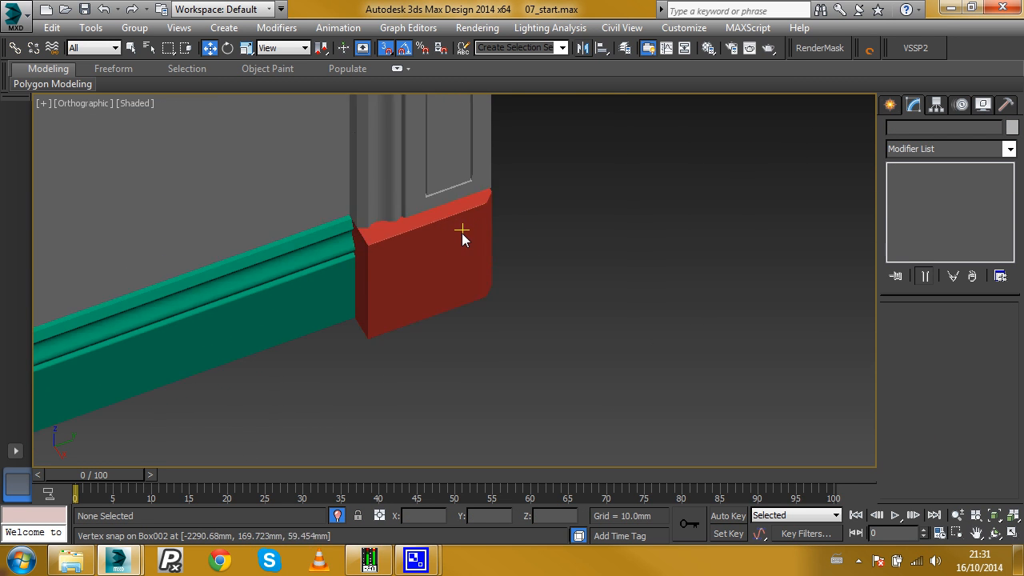
pyautogui.scroll(-3, 468, 224)
pyautogui.moveTo(754, 113); pyautogui.dragTo(679, 218, button='middle')
pyautogui.scroll(3, 679, 218)
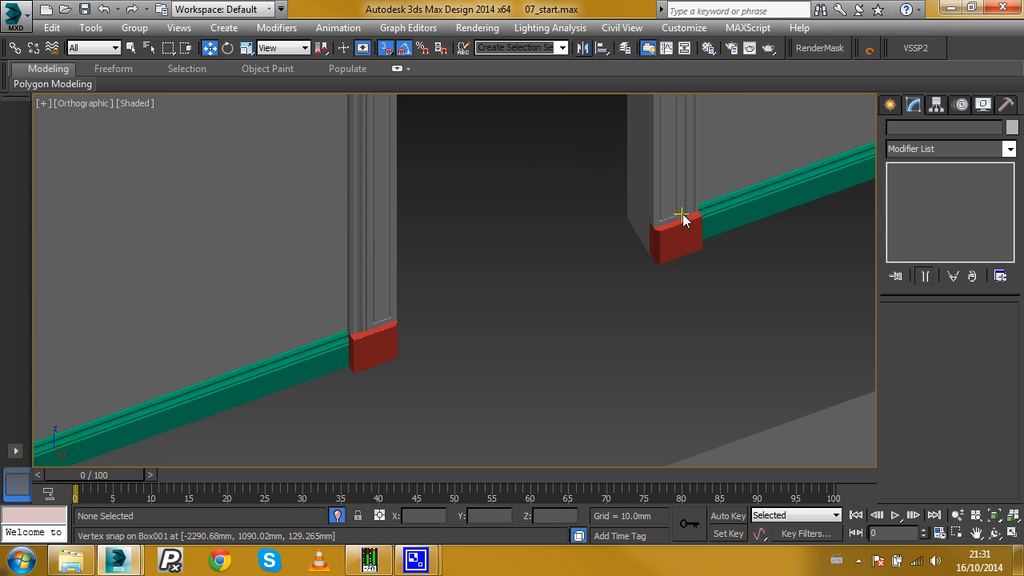
pyautogui.scroll(-7, 679, 218)
# - Select the door frame with both plinth blocks and clone the set along Y to the neighbouring doorway
pyautogui.moveTo(653, 215)
pyautogui.keyDown('alt'); pyautogui.mouseDown(button='middle')
pyautogui.moveTo(626, 226)
pyautogui.moveTo(638, 218)
pyautogui.mouseUp(button='middle'); pyautogui.keyUp('alt')
pyautogui.click(631, 181)
pyautogui.scroll(2, 632, 254)
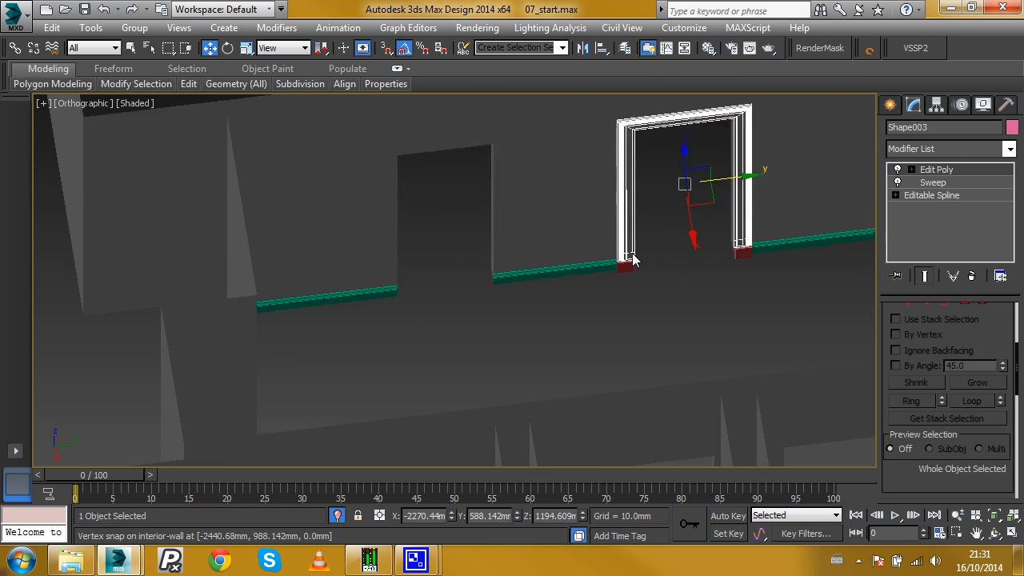
pyautogui.scroll(3, 632, 256)
pyautogui.keyDown('ctrl'); pyautogui.click(624, 280); pyautogui.keyUp('ctrl')
pyautogui.moveTo(863, 232); pyautogui.dragTo(620, 273, button='middle')
pyautogui.keyDown('ctrl'); pyautogui.click(610, 291); pyautogui.keyUp('ctrl')
pyautogui.scroll(-3, 681, 324)
pyautogui.keyDown('alt'); pyautogui.moveTo(680, 324); pyautogui.dragTo(674, 276, button='middle'); pyautogui.keyUp('alt')
pyautogui.keyDown('shift'); pyautogui.moveTo(686, 274); pyautogui.dragTo(471, 297); pyautogui.keyUp('shift')
pyautogui.click(506, 347)
# - In wireframe, vertex-snap the cloned frame and blocks by the frame's upper inner corner to the second doorway's wall corner
pyautogui.press('F3')
pyautogui.moveTo(427, 251)
pyautogui.keyDown('alt'); pyautogui.mouseDown(button='middle')
pyautogui.moveTo(466, 213)
pyautogui.moveTo(693, 171)
pyautogui.moveTo(659, 171)
pyautogui.mouseUp(button='middle'); pyautogui.keyUp('alt')
pyautogui.scroll(5, 404, 135)
pyautogui.keyDown('alt'); pyautogui.moveTo(404, 137); pyautogui.dragTo(457, 157, button='middle'); pyautogui.keyUp('alt')
pyautogui.scroll(5, 373, 115)
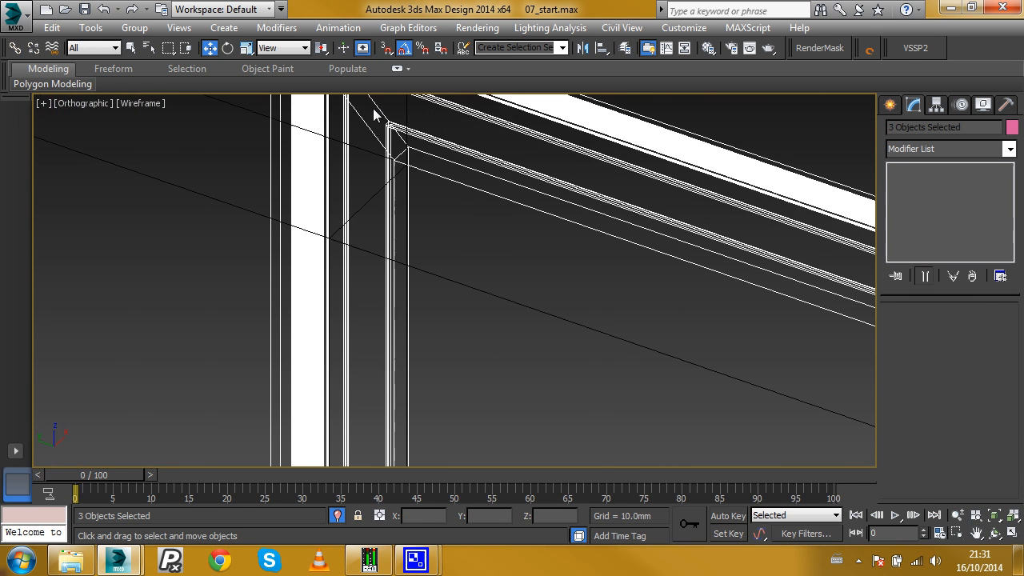
pyautogui.click(384, 48)
pyautogui.scroll(-3, 404, 153)
pyautogui.click(391, 172)
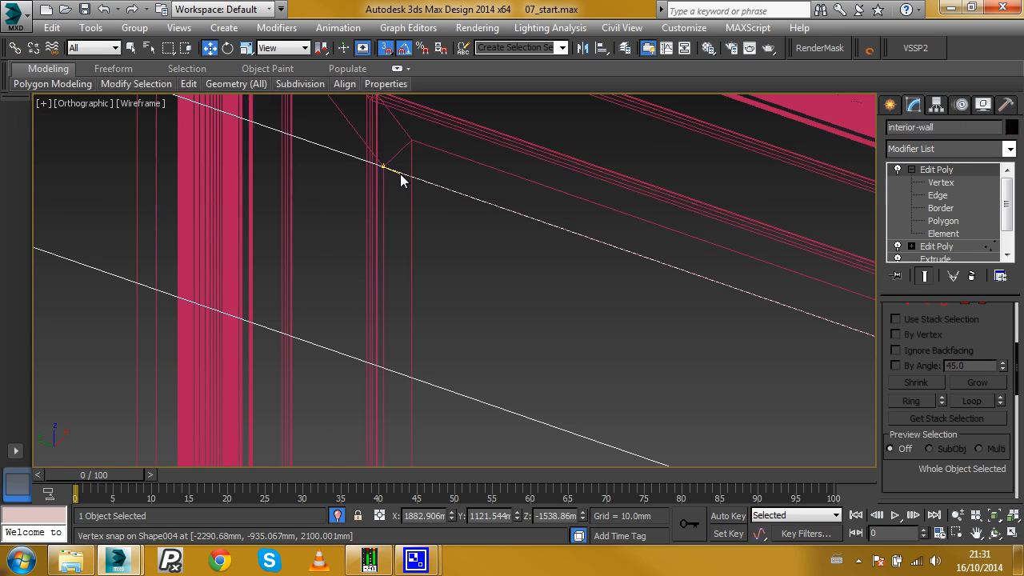
pyautogui.rightClick(404, 178)
pyautogui.click(414, 152)
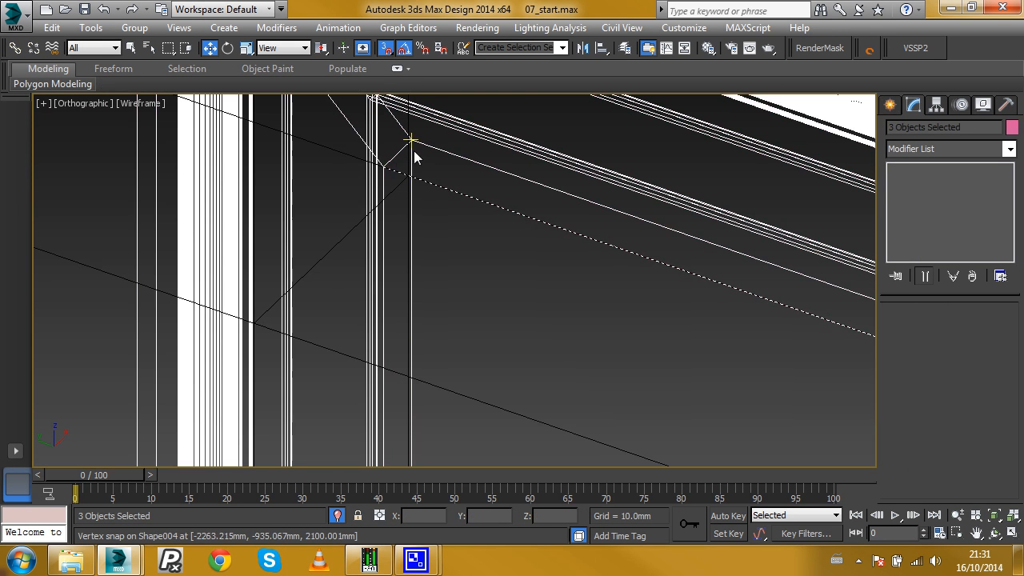
pyautogui.moveTo(384, 165); pyautogui.dragTo(403, 175)
pyautogui.scroll(-5, 472, 204)
pyautogui.keyDown('alt'); pyautogui.moveTo(491, 207); pyautogui.dragTo(397, 226, button='middle'); pyautogui.keyUp('alt')
pyautogui.moveTo(505, 261); pyautogui.dragTo(413, 131, button='middle')
pyautogui.press('F3')
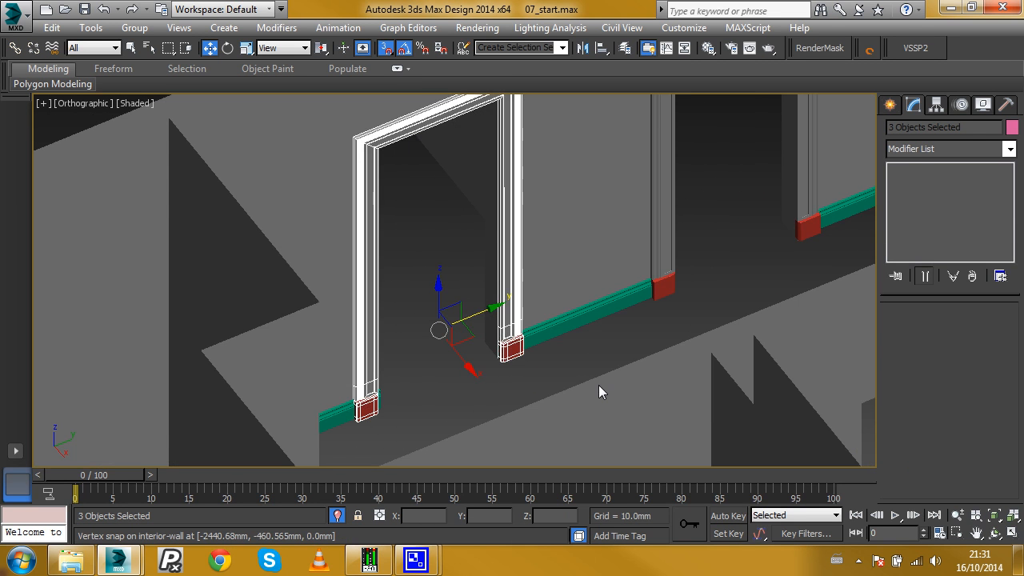
pyautogui.click(561, 372)
# - At vertex level, pull the end of the skirting between the doorways back along Y to the second frame's plinth block
pyautogui.keyDown('alt'); pyautogui.moveTo(561, 373); pyautogui.dragTo(483, 339, button='middle'); pyautogui.keyUp('alt')
pyautogui.moveTo(548, 324); pyautogui.dragTo(534, 330, button='middle')
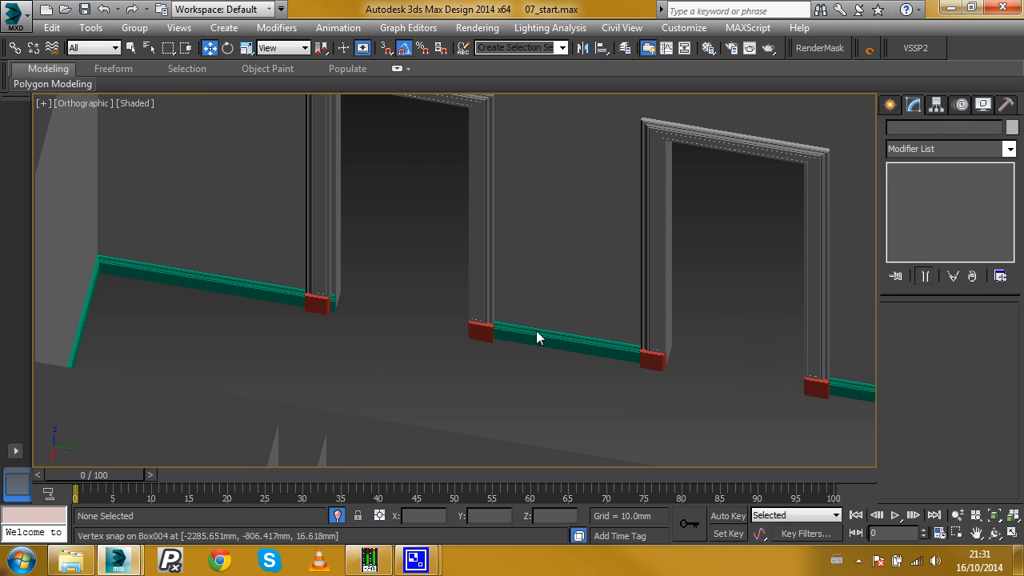
pyautogui.press('s')
pyautogui.click(539, 334)
pyautogui.press('1')
pyautogui.scroll(2, 480, 340)
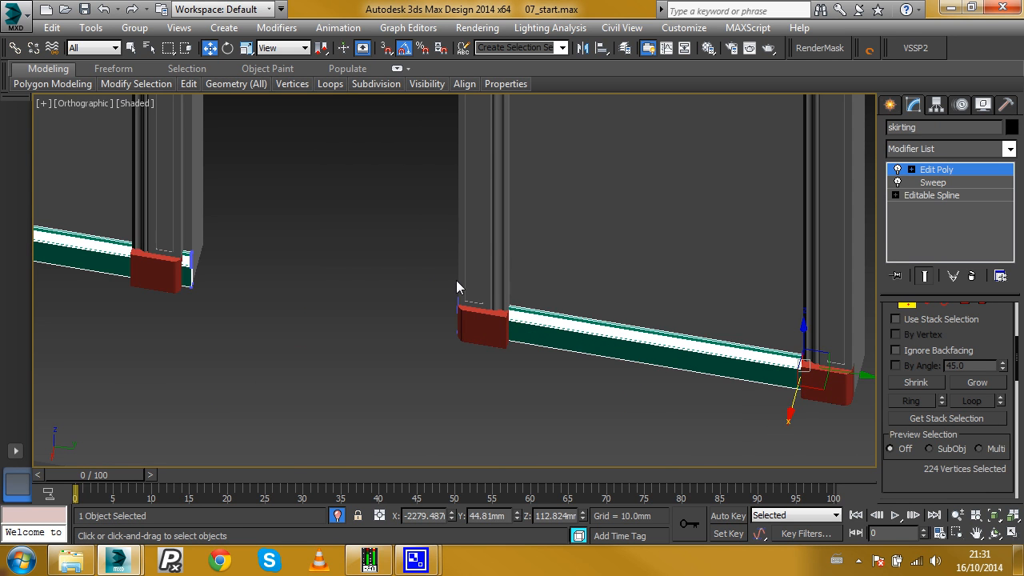
pyautogui.moveTo(504, 383); pyautogui.dragTo(504, 382)
pyautogui.scroll(2, 490, 319)
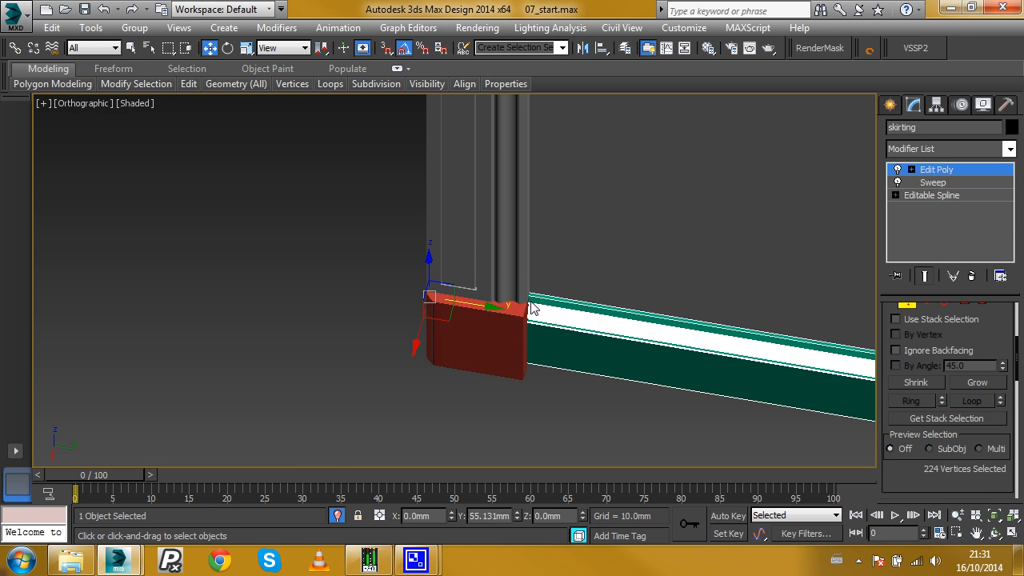
pyautogui.moveTo(520, 322); pyautogui.dragTo(535, 327, button='middle')
pyautogui.press('F3')
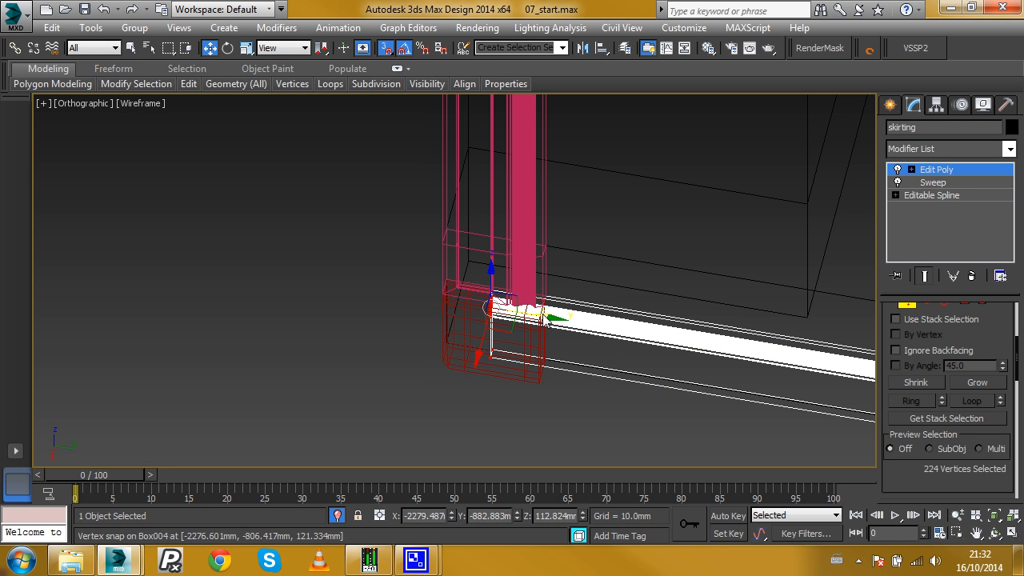
pyautogui.scroll(-4, 540, 316)
# - Pull the skirting end on the second doorway's far side back to its plinth block and exit vertex editing
pyautogui.moveTo(352, 269); pyautogui.dragTo(448, 317)
pyautogui.keyDown('alt'); pyautogui.moveTo(448, 317); pyautogui.dragTo(482, 315, button='middle'); pyautogui.keyUp('alt')
pyautogui.scroll(5, 452, 294)
pyautogui.moveTo(470, 290)
pyautogui.mouseDown()
pyautogui.moveTo(328, 360)
pyautogui.moveTo(346, 342)
pyautogui.mouseUp()
pyautogui.moveTo(384, 318); pyautogui.dragTo(441, 307, button='middle')
pyautogui.press('F3')
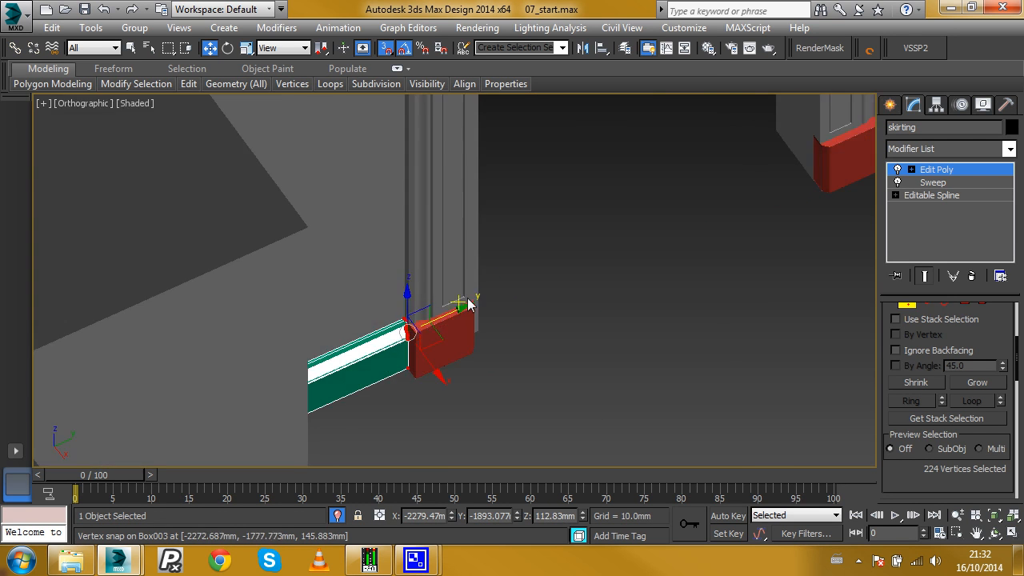
pyautogui.scroll(-4, 448, 309)
pyautogui.click(966, 170)
pyautogui.click(737, 250)
pyautogui.moveTo(699, 258)
pyautogui.mouseDown(button='middle')
pyautogui.moveTo(596, 307)
pyautogui.moveTo(588, 284)
pyautogui.moveTo(508, 347)
pyautogui.moveTo(624, 289)
pyautogui.moveTo(569, 298)
pyautogui.moveTo(491, 352)
pyautogui.moveTo(527, 321)
pyautogui.moveTo(515, 327)
pyautogui.mouseUp(button='middle')
pyautogui.scroll(-2, 596, 307)
pyautogui.scroll(-2, 509, 347)
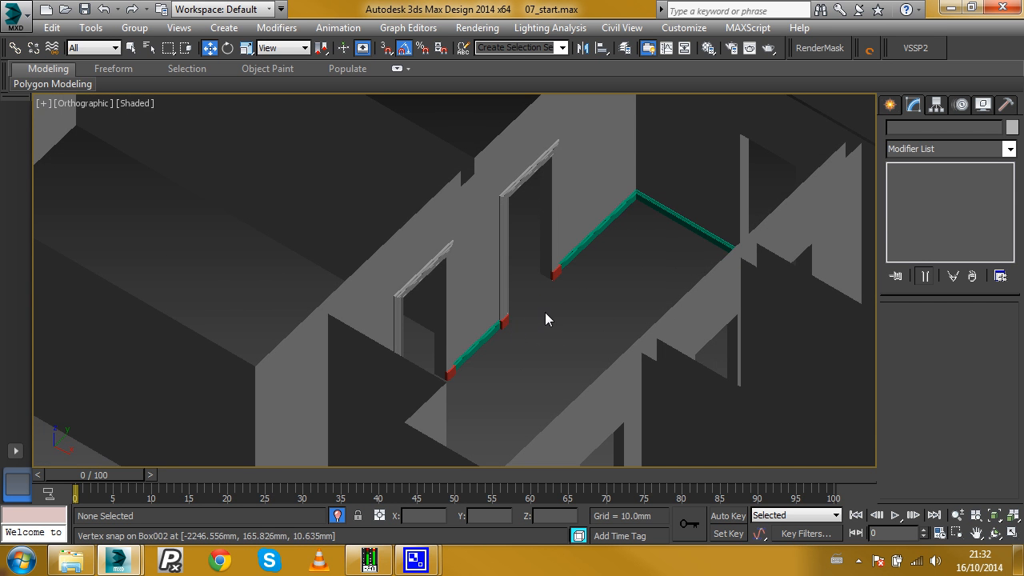
pyautogui.scroll(-2, 555, 319)
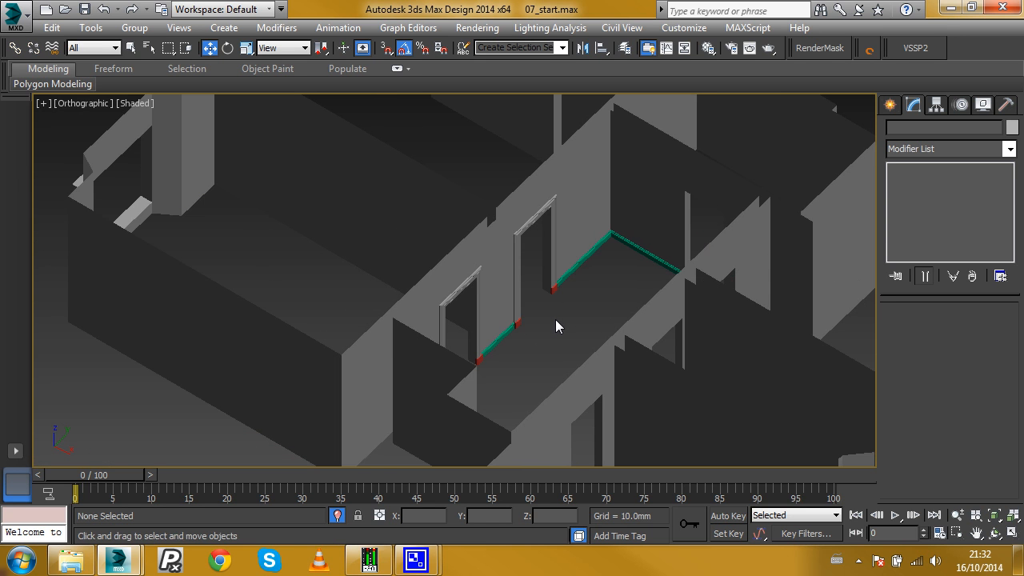